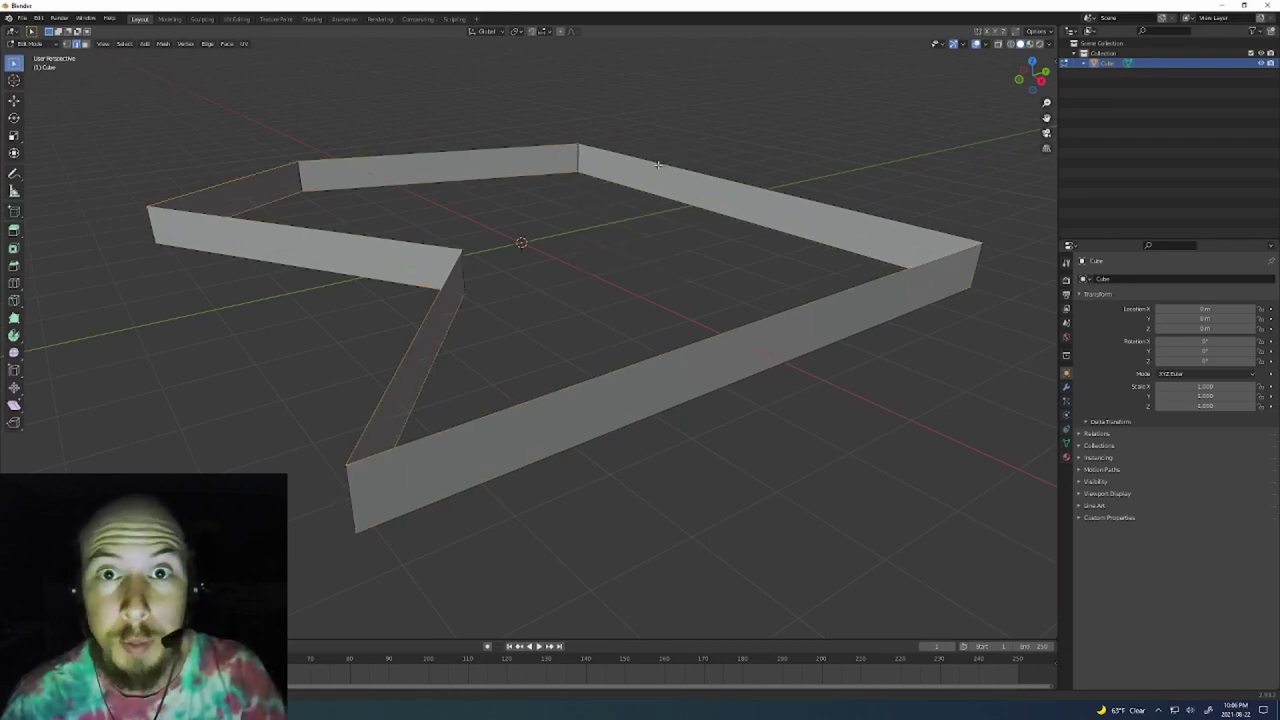
Subdivide the edges of the closed wall strip so each side is split into five segments
key(ctrl+e)
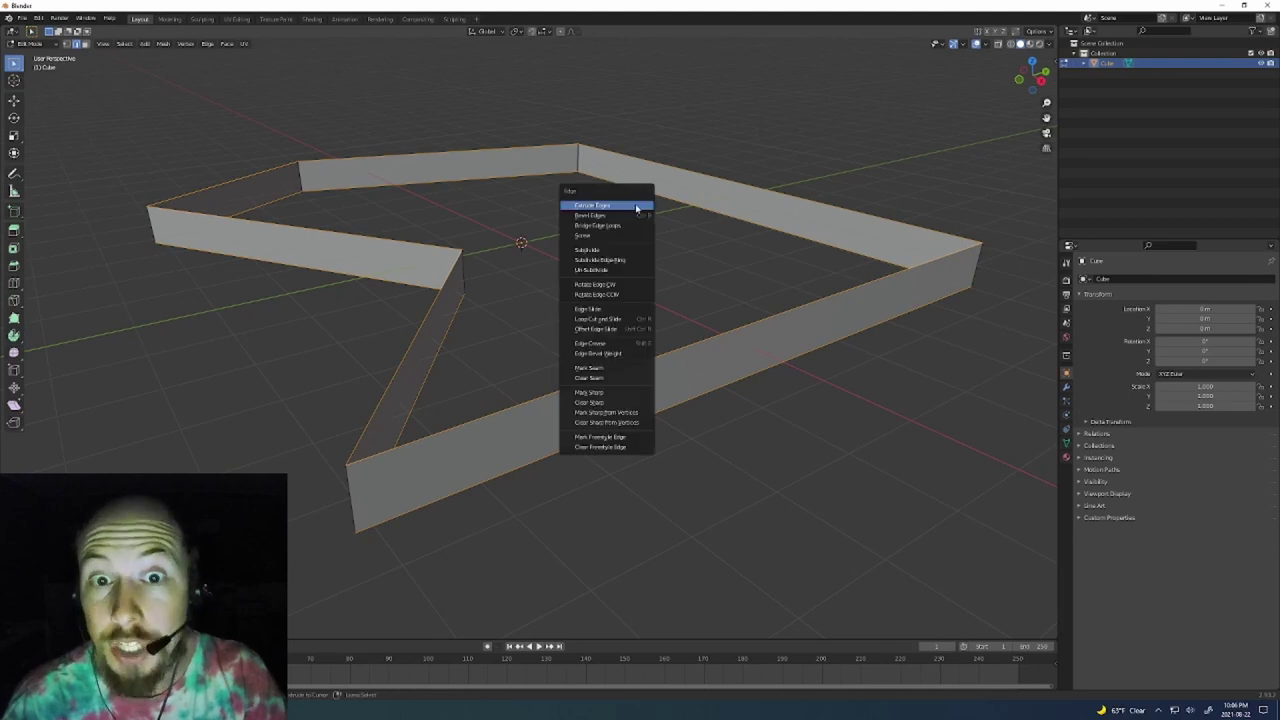
click(600, 250)
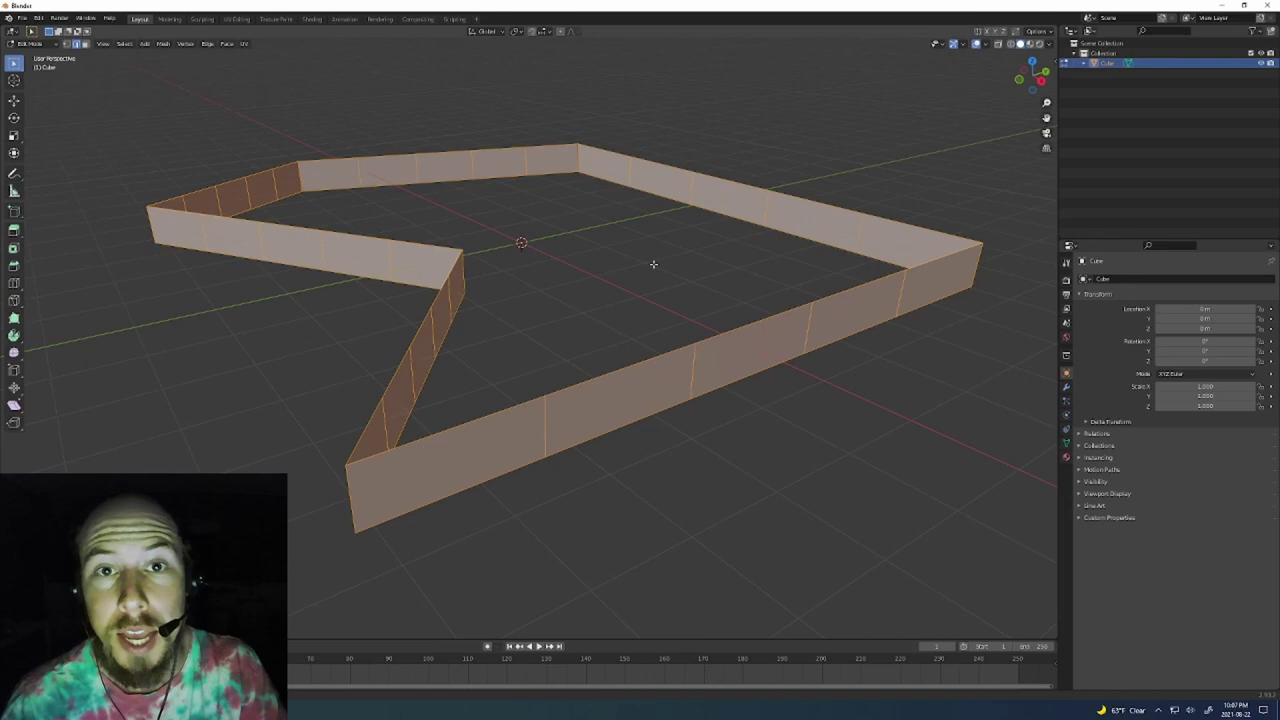
key(Tab)
key(Tab)
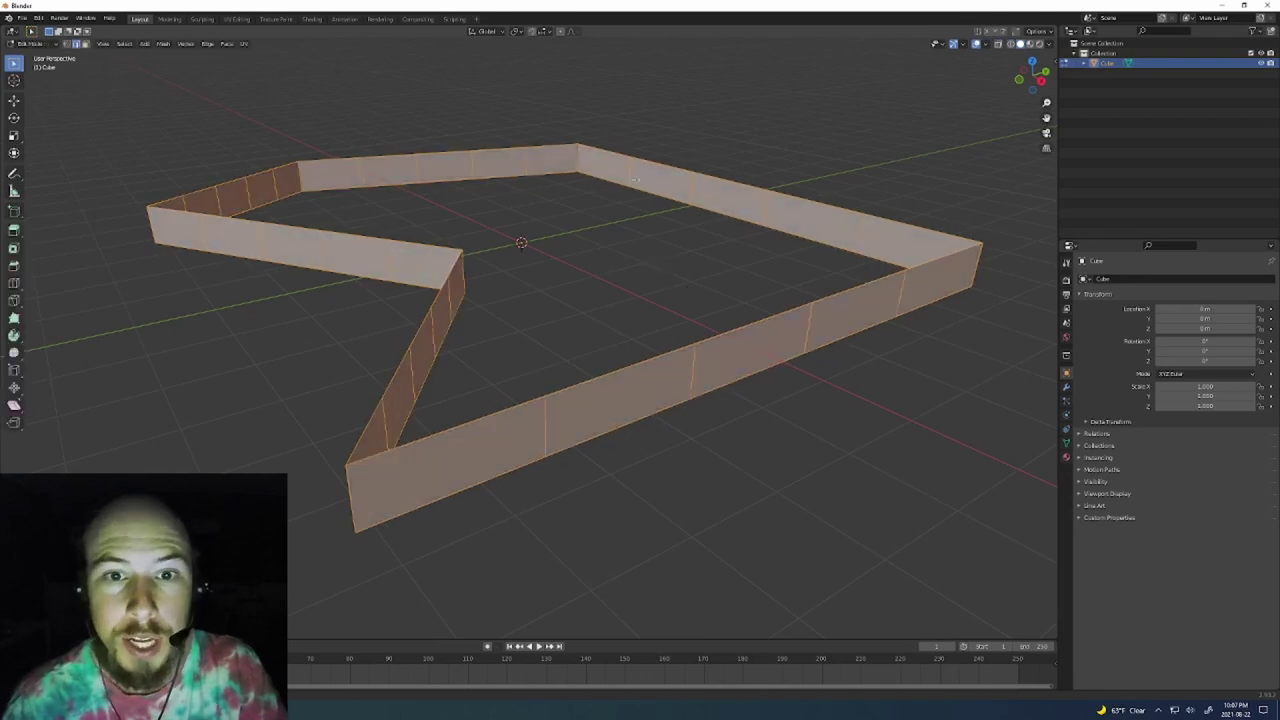
Add a Wireframe modifier to the wall strip with Boundary enabled, and increase its thickness
click(1066, 387)
click(1084, 278)
click(1080, 505)
key(Tab)
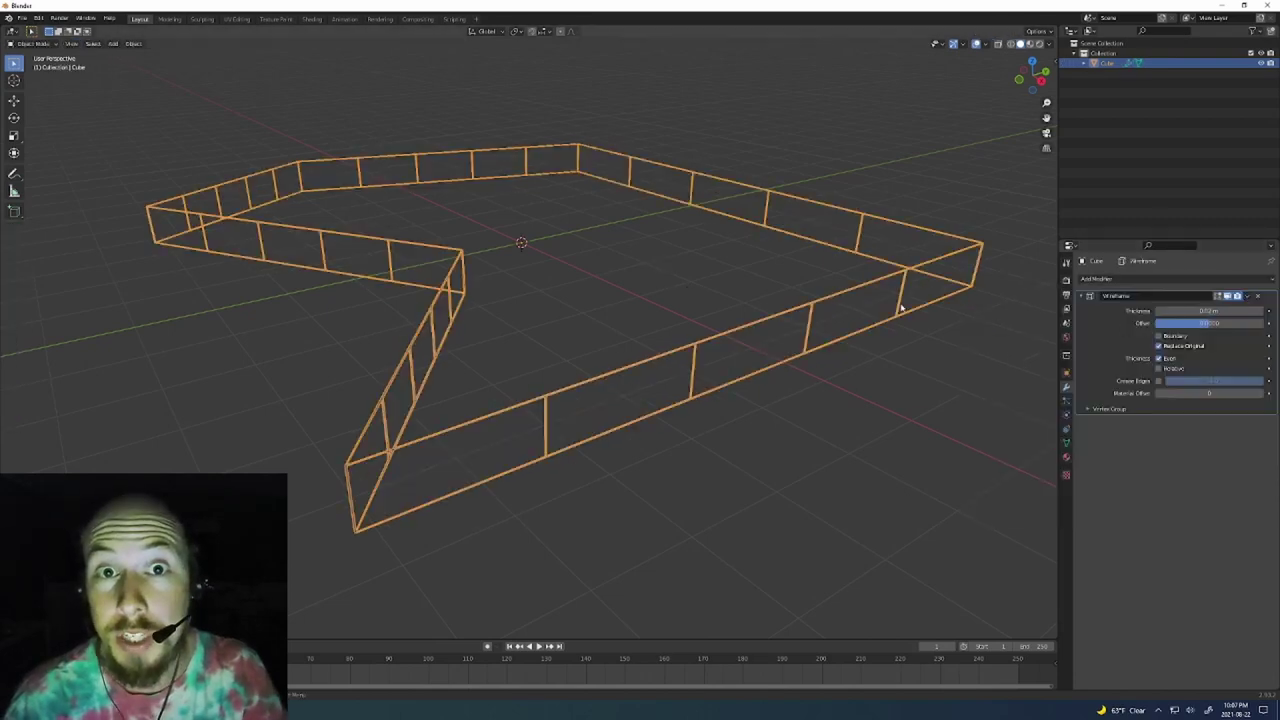
drag(1205, 311, 1243, 311)
Delete every vertex of the strip except its lower corner vertices and fill the remaining outline with a face
click(705, 249)
key(Tab)
key(shift+z)
click(578, 171)
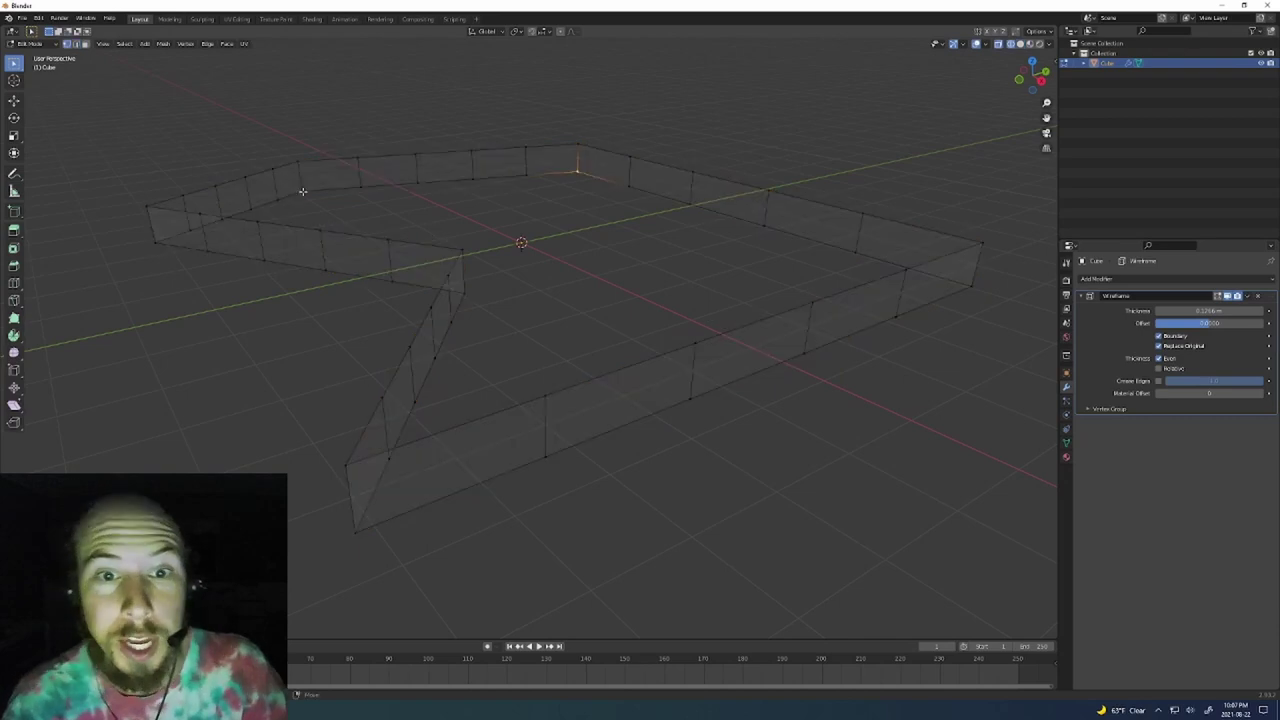
key(ctrl+i)
key(x)
key(v)
key(a)
key(f)
Add a Screw modifier to the outline and place it above the Wireframe modifier
click(1082, 279)
click(1080, 430)
click(1081, 296)
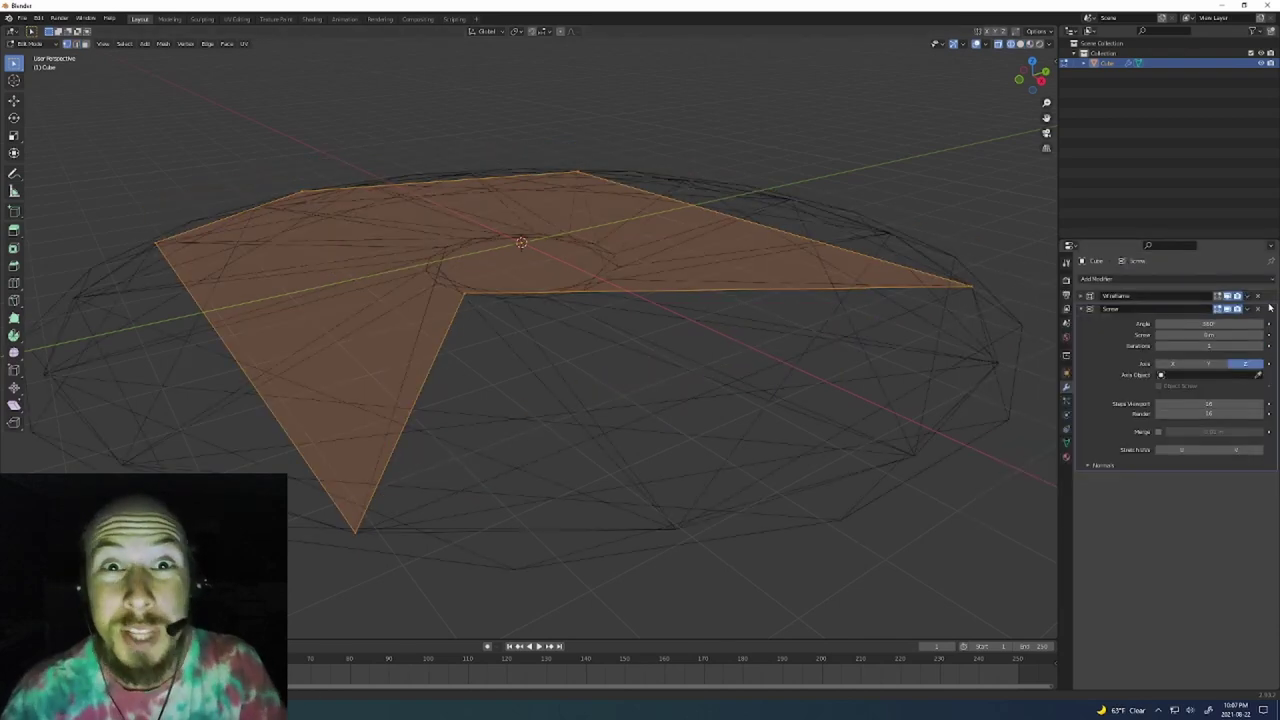
drag(1269, 308, 1269, 294)
Configure the Screw modifier with a 0° angle, 1 m screw height on Z, and viewport and render steps of 1
double_click(1187, 311)
text(0)
key(Tab)
text(1)
key(Return)
drag(1208, 391, 1160, 400)
key(Tab)
key(shift+z)
Add a Simple Subdivision modifier at the start of the stack and disable Smooth Shading in the Screw modifier
click(1097, 279)
click(1080, 462)
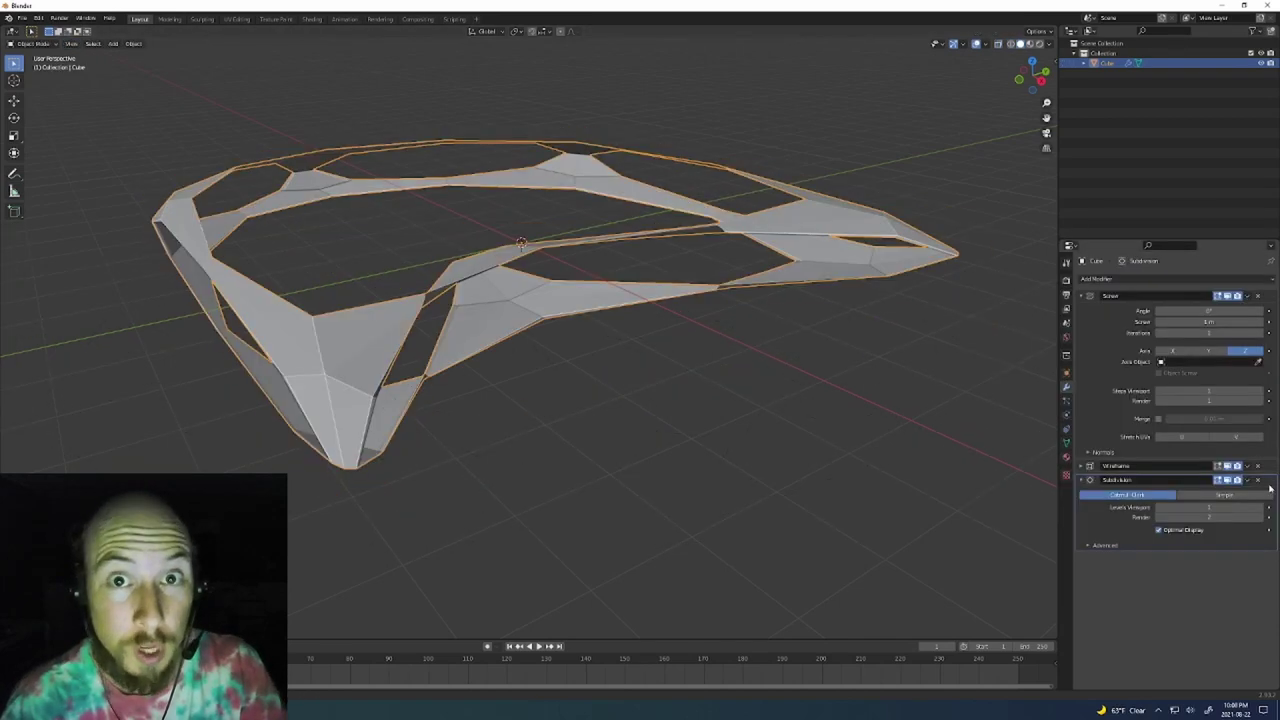
drag(1271, 480, 1271, 296)
click(1224, 311)
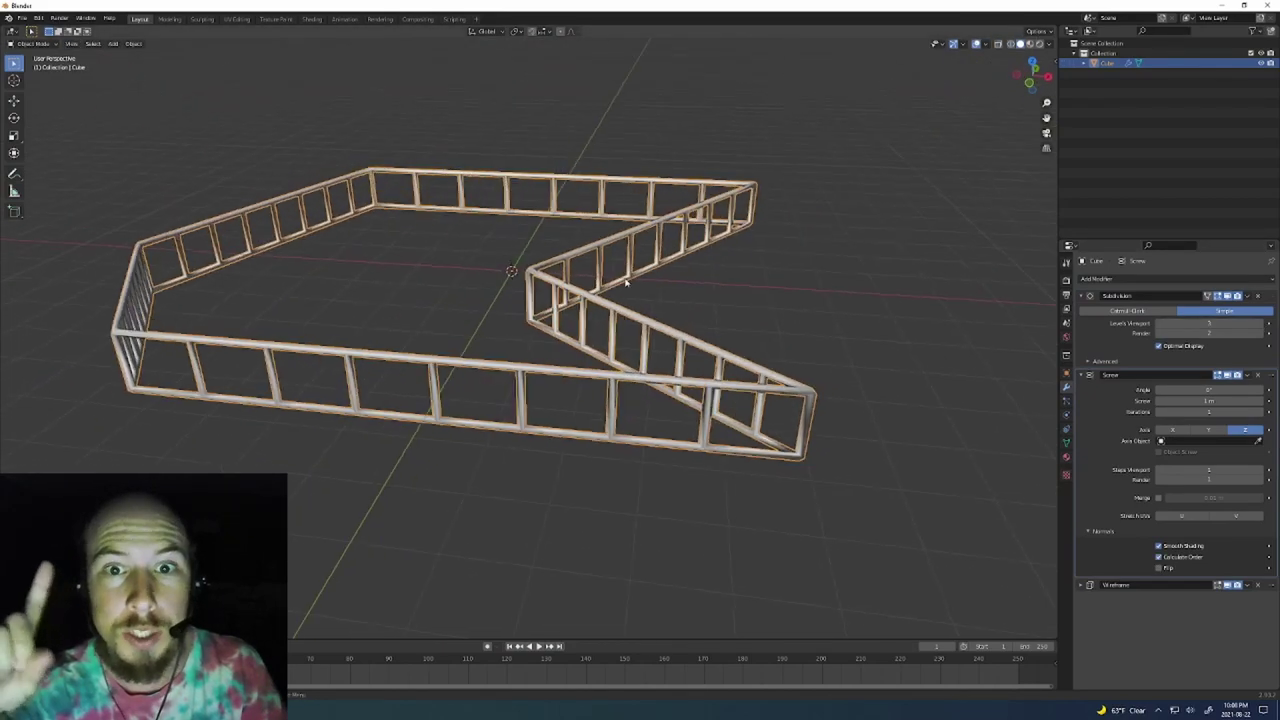
click(1159, 546)
middle_drag(726, 296, 686, 311)
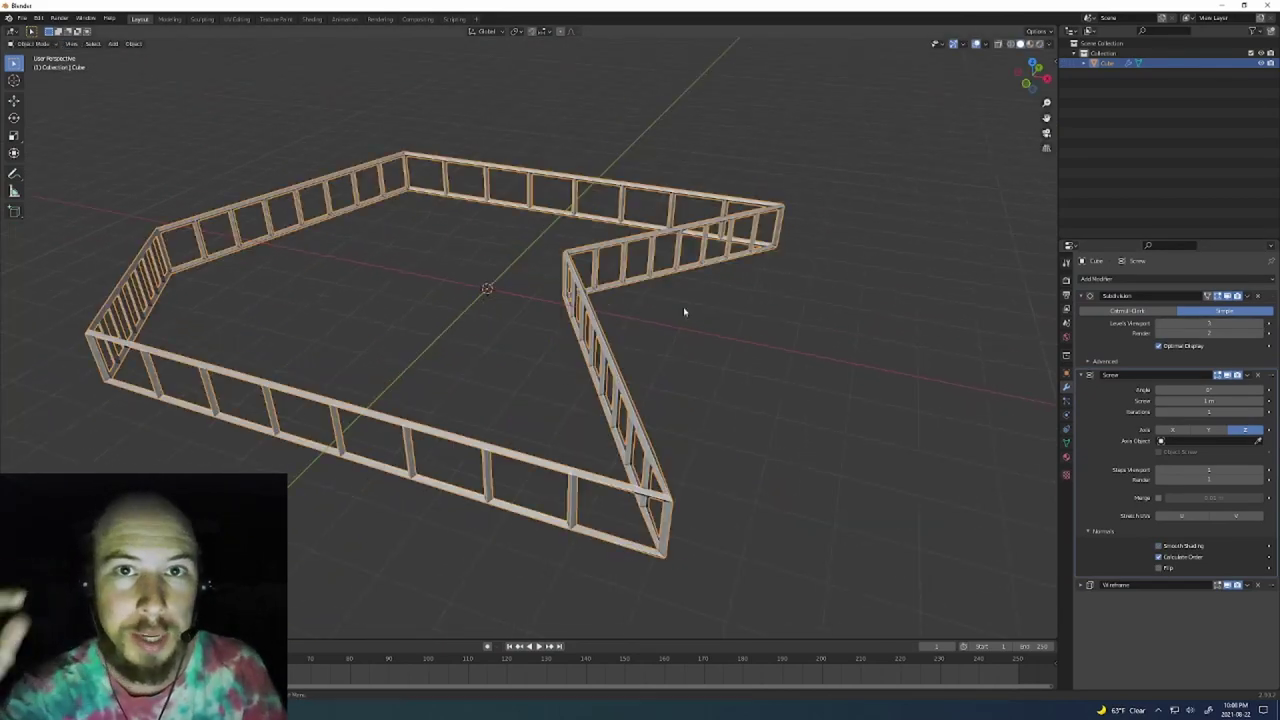
Reshape the railing's path by moving its outline vertices in Edit Mode
key(Tab)
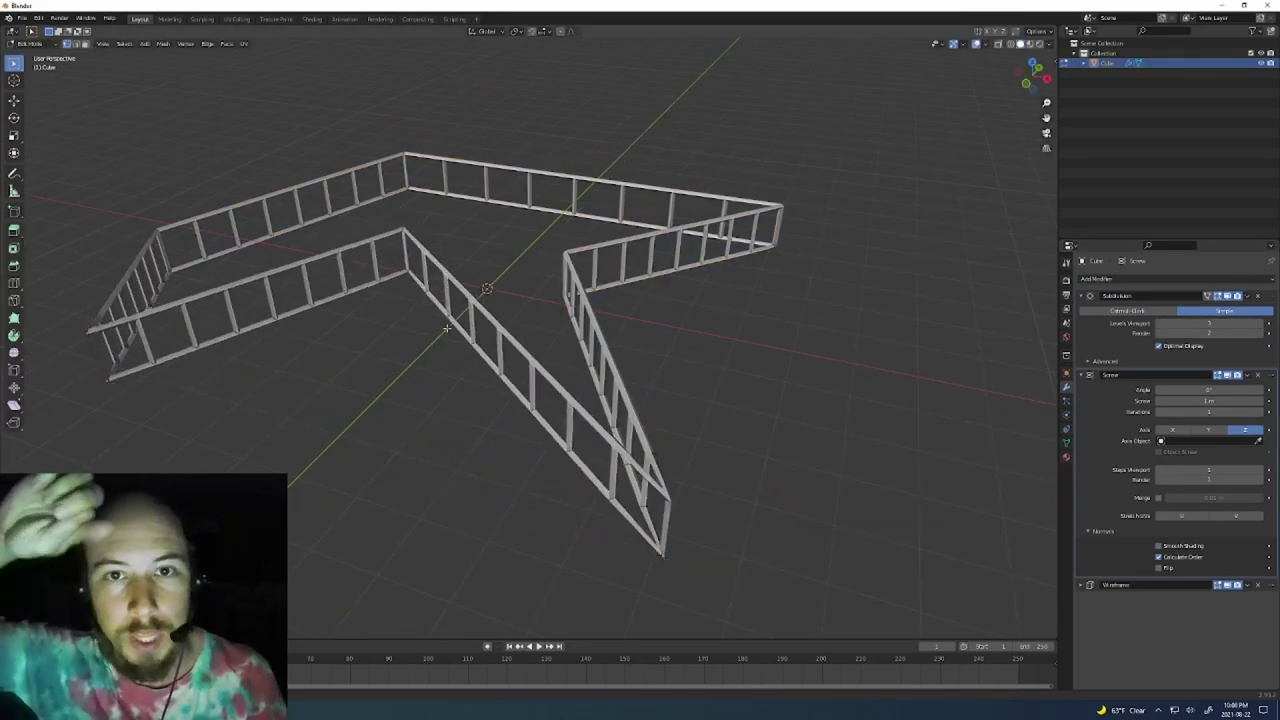
middle_drag(447, 328, 763, 340)
key(Tab)
key(shift+z)
Add a plane at the origin and scale it up so it extends well beyond the railing
key(shift+a)
click(775, 241)
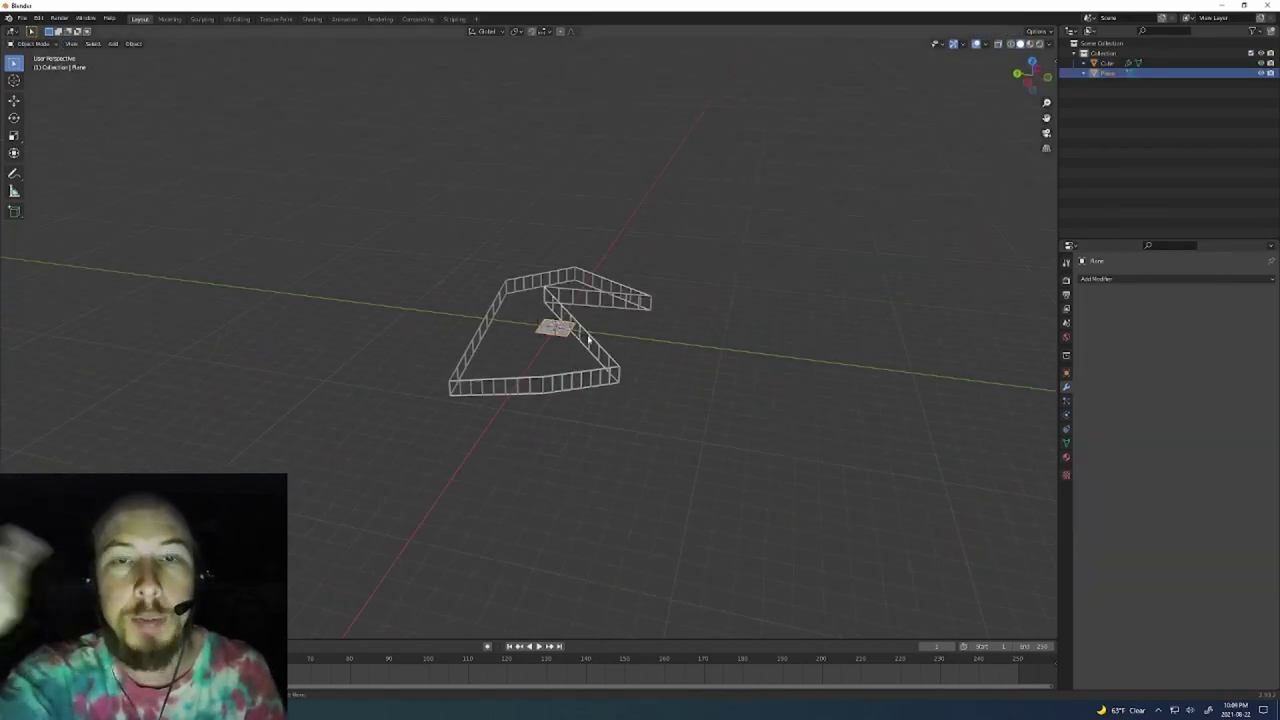
key(s)
click(938, 430)
Raise the plane's centre point into a pyramid and smooth it with a Subdivision Surface modifier
key(Tab)
key(g)
key(z)
key(Tab)
click(1110, 279)
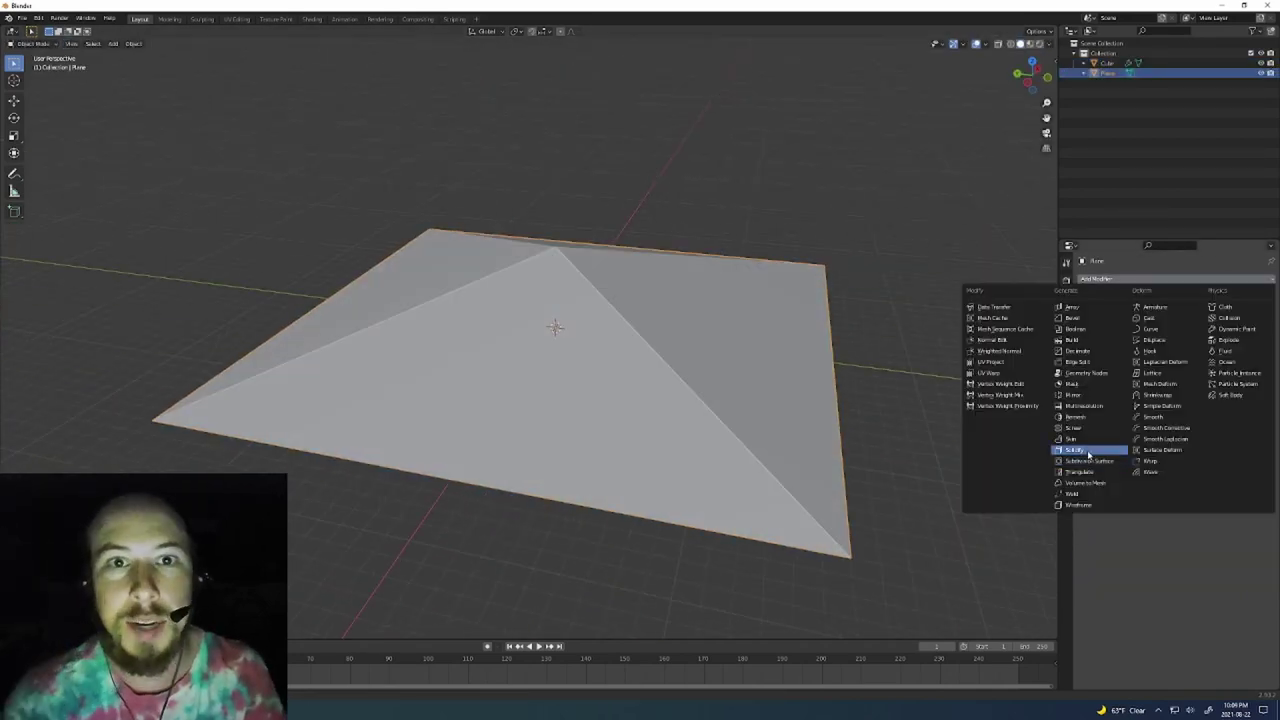
click(1088, 460)
Add a Shrinkwrap modifier targeting the plane to the railing, placed between its Subdivision and Screw modifiers
click(645, 300)
click(1110, 279)
click(1160, 394)
drag(1271, 332, 1269, 310)
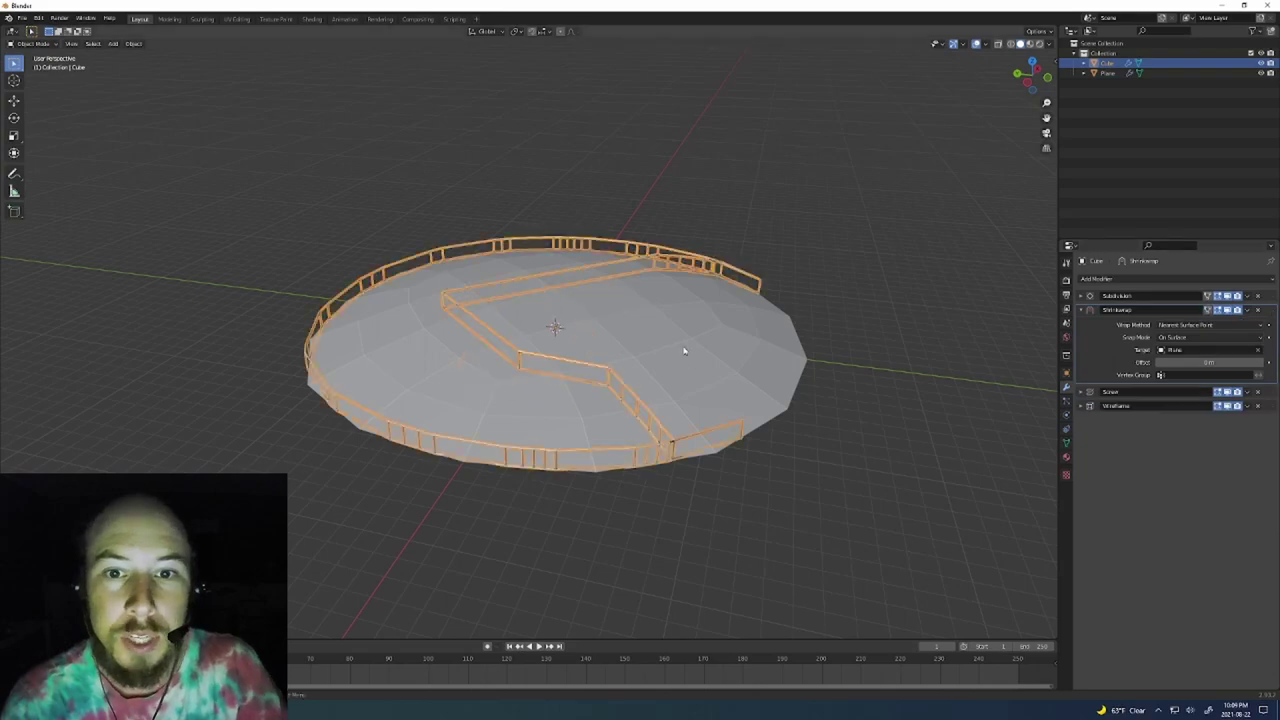
Set the Shrinkwrap modifier to the Project wrap method along Z and adjust its offset
click(1208, 325)
click(1185, 351)
click(1244, 376)
middle_drag(680, 390, 675, 345)
scroll(675, 345, up, 4)
drag(1208, 459, 1190, 459)
Move the railing to different places across the dome surface
middle_drag(600, 340, 620, 440)
key(g)
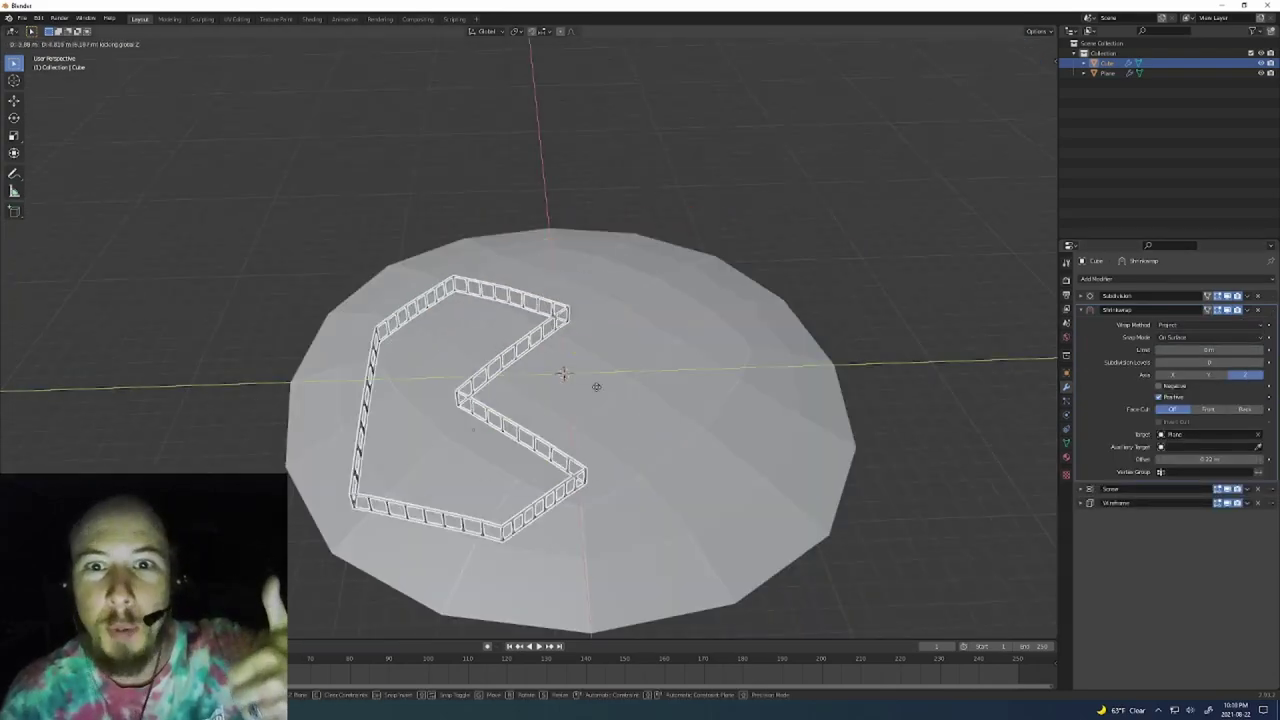
click(597, 386)
middle_drag(597, 386, 640, 320)
key(g)
click(657, 363)
middle_drag(657, 363, 778, 349)
Move the railing's outline mesh along the Z axis in Edit Mode
key(Tab)
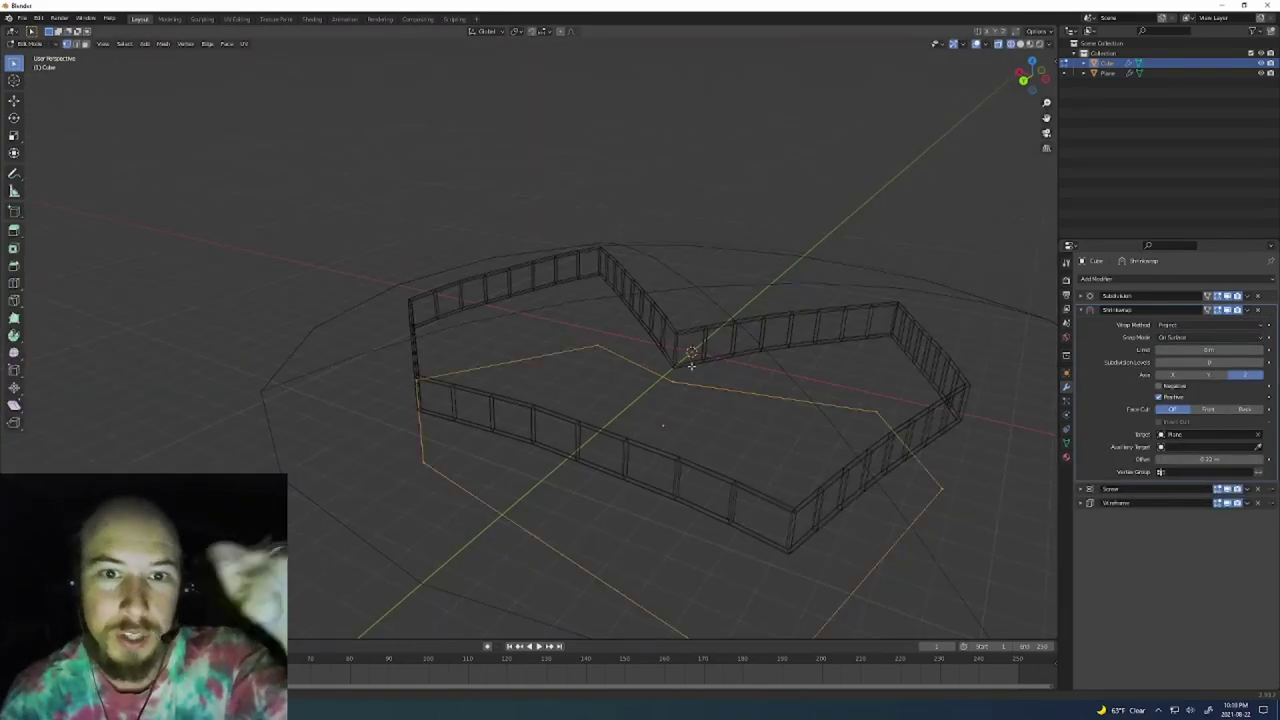
key(g)
key(z)
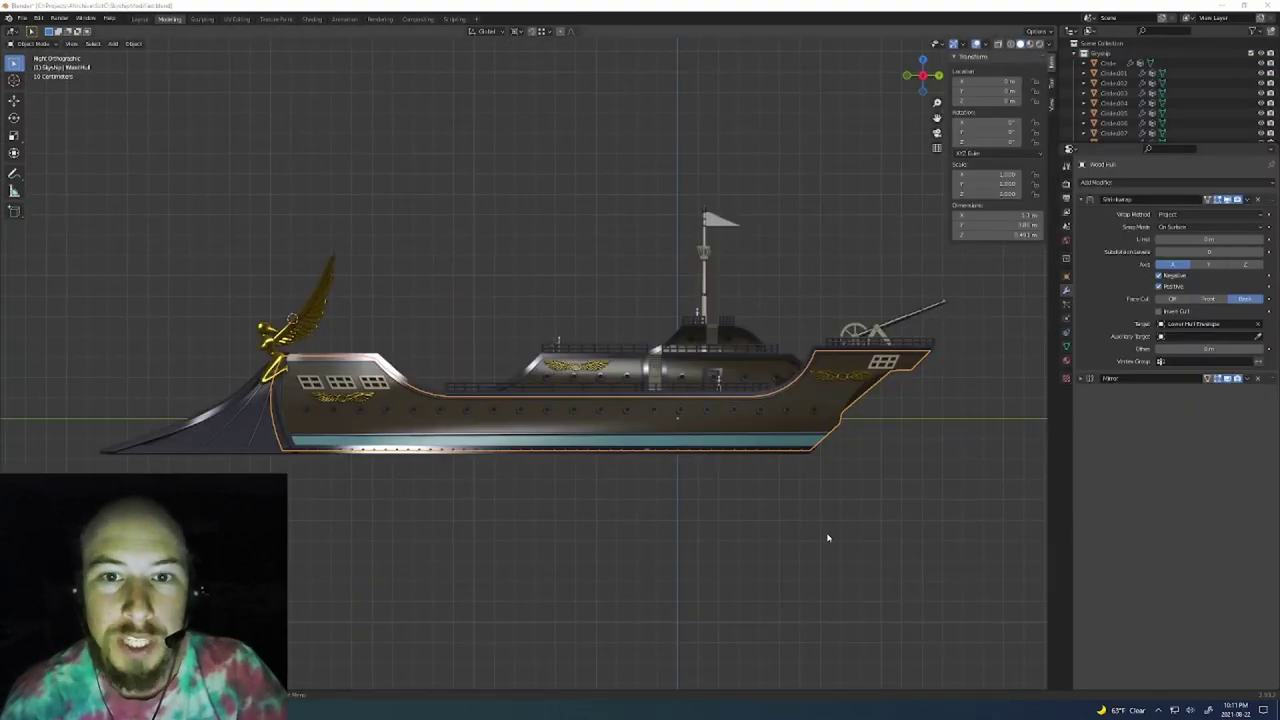
Open the skyship model and examine the base mesh of the superstructure's arrayed portholes in Edit Mode
middle_drag(655, 503, 609, 406)
scroll(640, 447, up, 5)
click(627, 391)
shift+middle_drag(811, 418, 738, 423)
key(Tab)
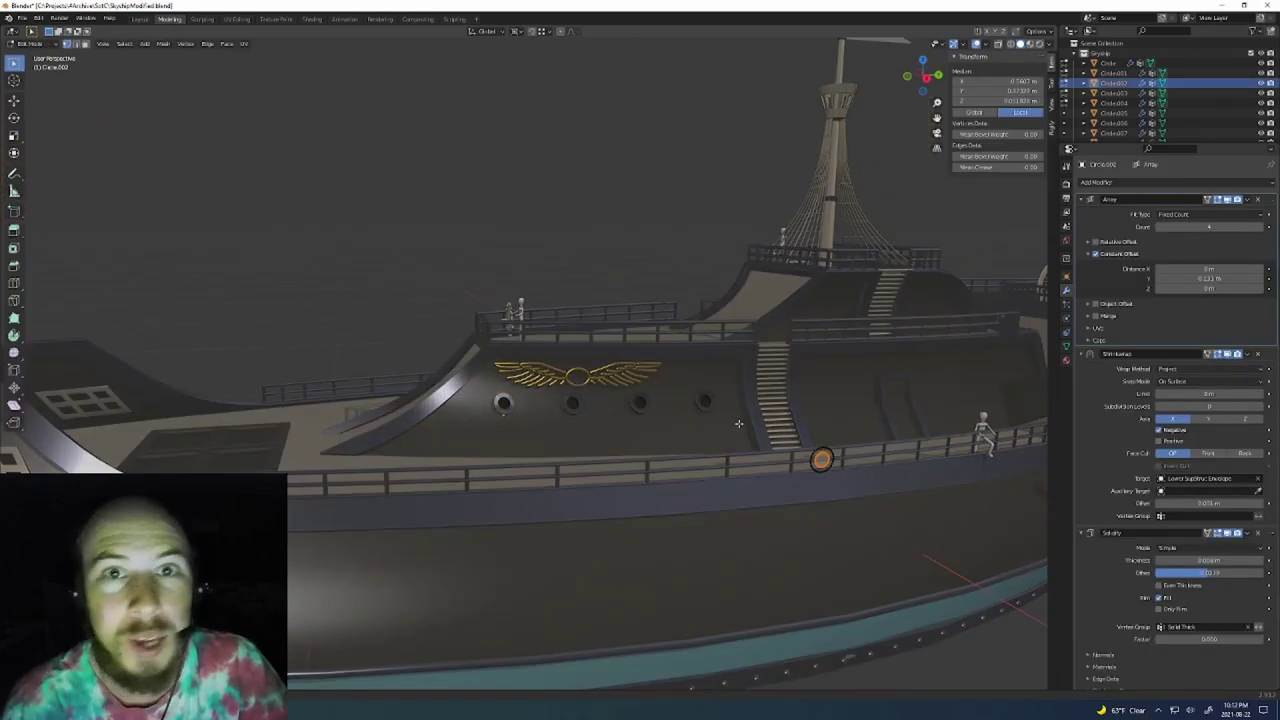
key(KP_Decimal)
scroll(620, 316, down, 3)
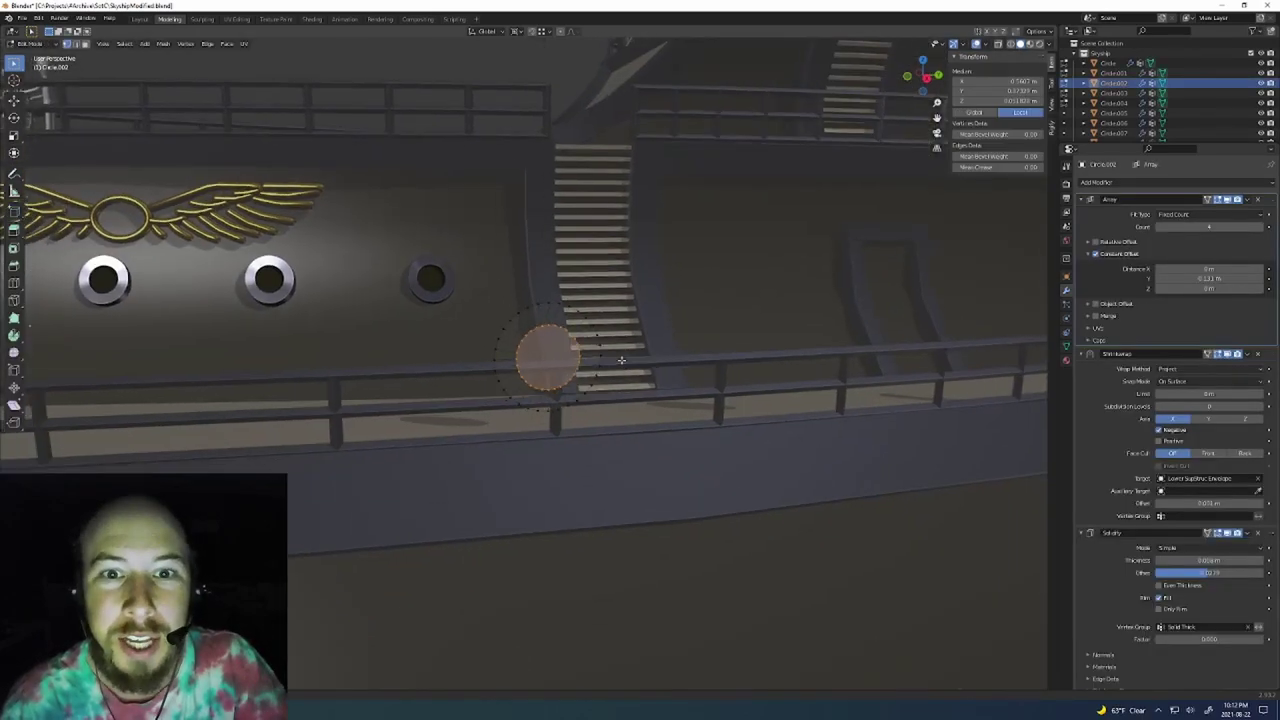
middle_drag(620, 360, 542, 402)
key(Tab)
Select the main deck rail and examine its flat source line in Edit Mode
scroll(631, 354, down, 4)
scroll(640, 389, down, 4)
click(541, 401)
key(Tab)
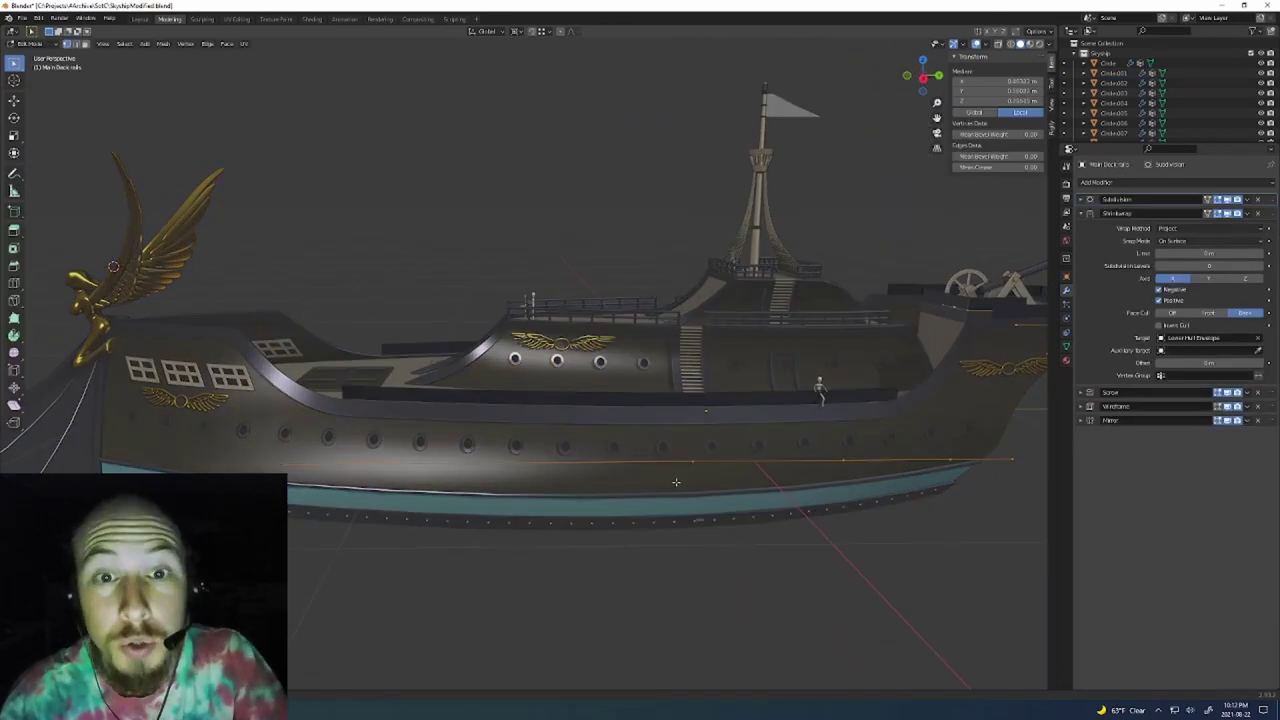
middle_drag(676, 482, 706, 452)
click(718, 408)
key(Tab)
Select the lower superstructure rail and examine how it follows the curved superstructure and the rest of the ship
scroll(603, 446, up, 4)
scroll(674, 429, up, 1)
click(484, 382)
scroll(484, 384, up, 1)
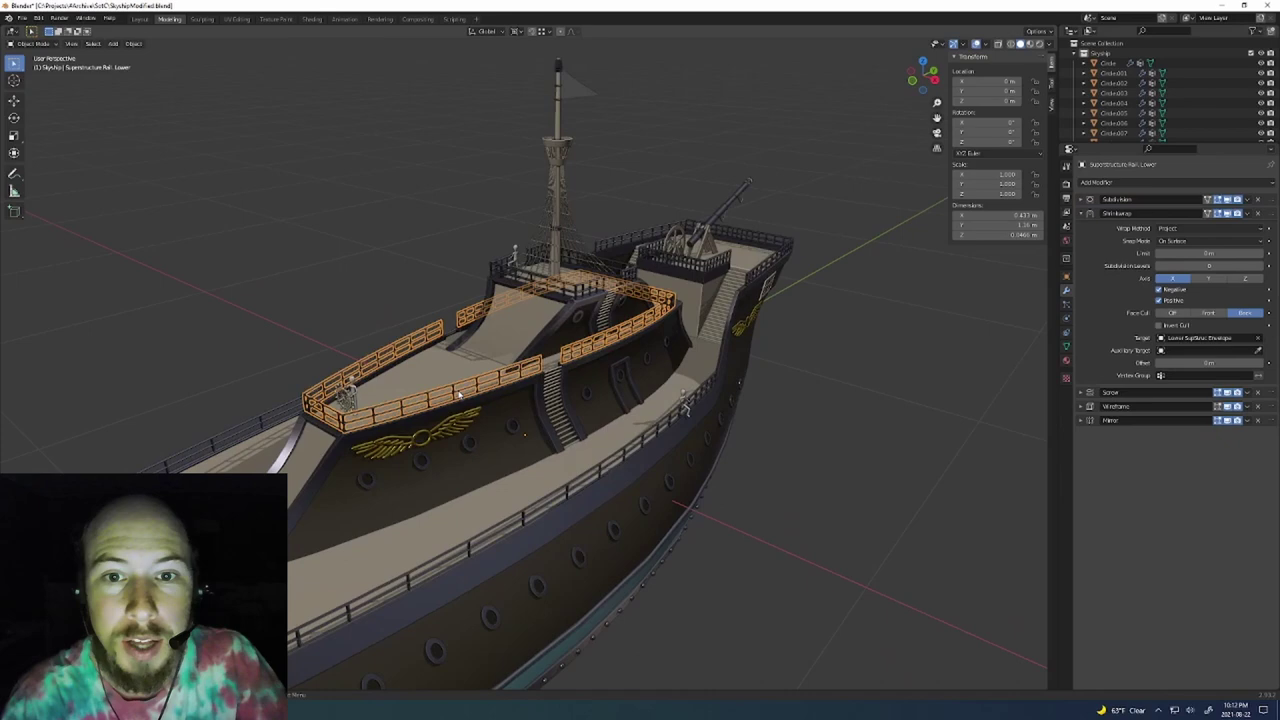
shift+middle_drag(486, 388, 662, 379)
click(391, 306)
scroll(425, 321, down, 2)
shift+middle_drag(636, 442, 674, 354)
scroll(666, 360, down, 2)
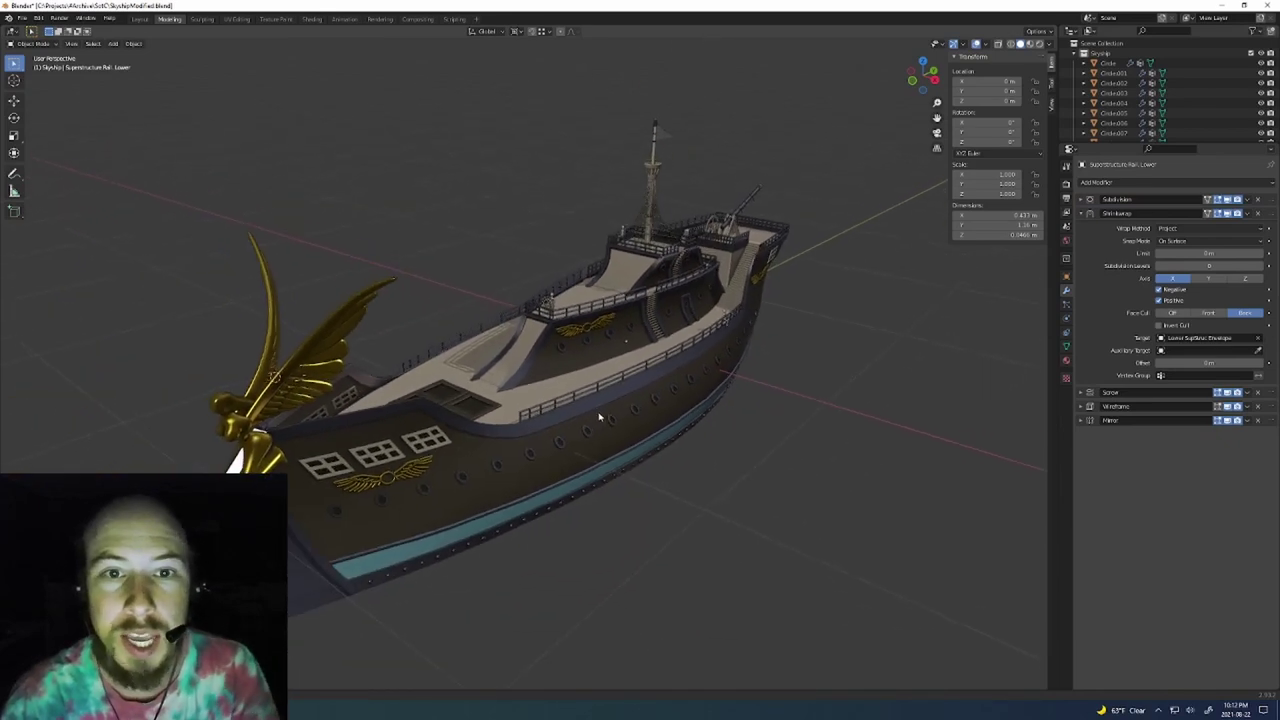
shift+middle_drag(597, 417, 800, 153)
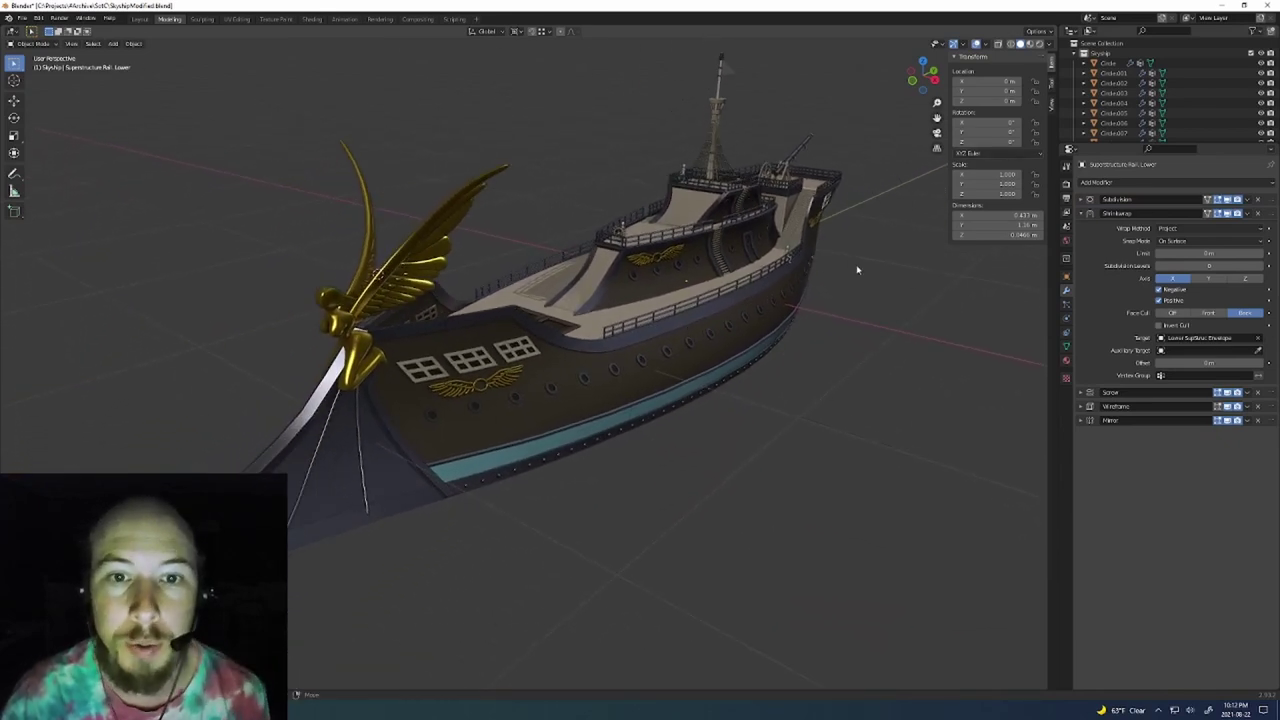
Select the lower hull envelope among the construction shapes and examine its control mesh in Edit Mode
click(612, 263)
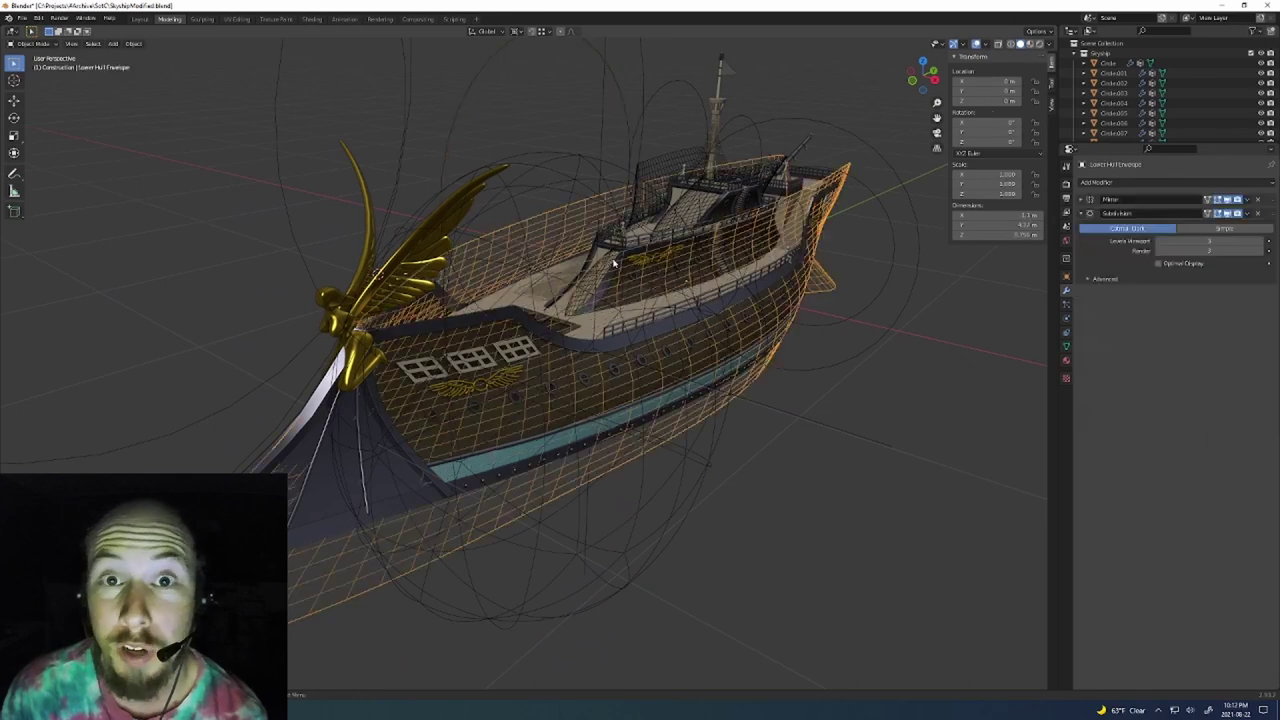
key(Tab)
middle_drag(783, 362, 740, 378)
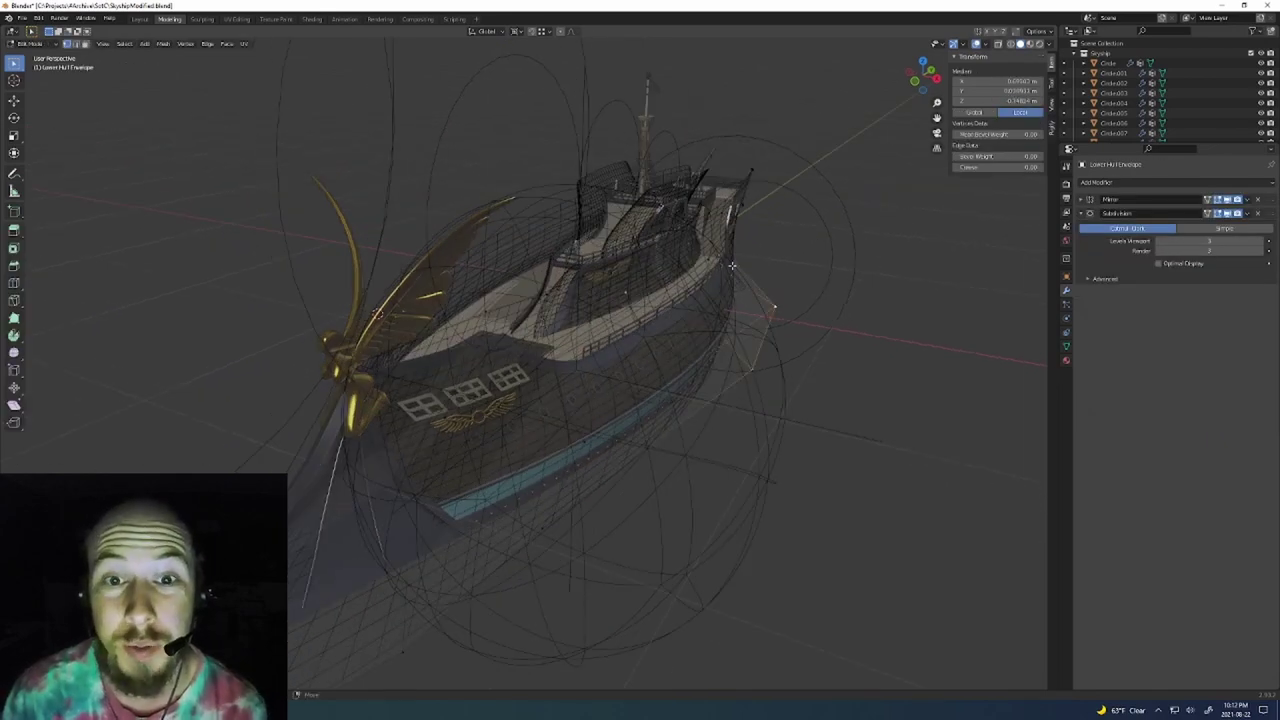
click(935, 329)
middle_drag(935, 329, 617, 372)
key(Tab)
Examine the control vertices of the lower superstructure envelope in Edit Mode, toggling X-ray display
key(Tab)
scroll(617, 372, down, 3)
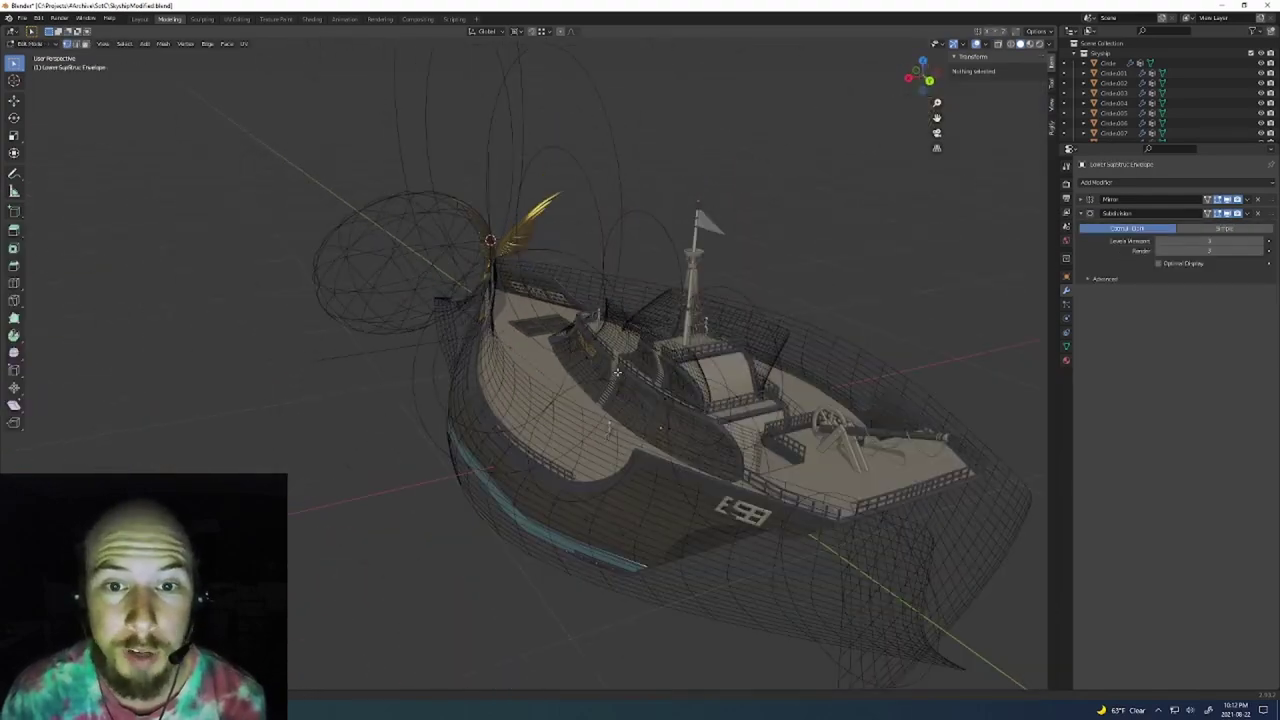
key(shift+z)
click(580, 365)
key(shift+z)
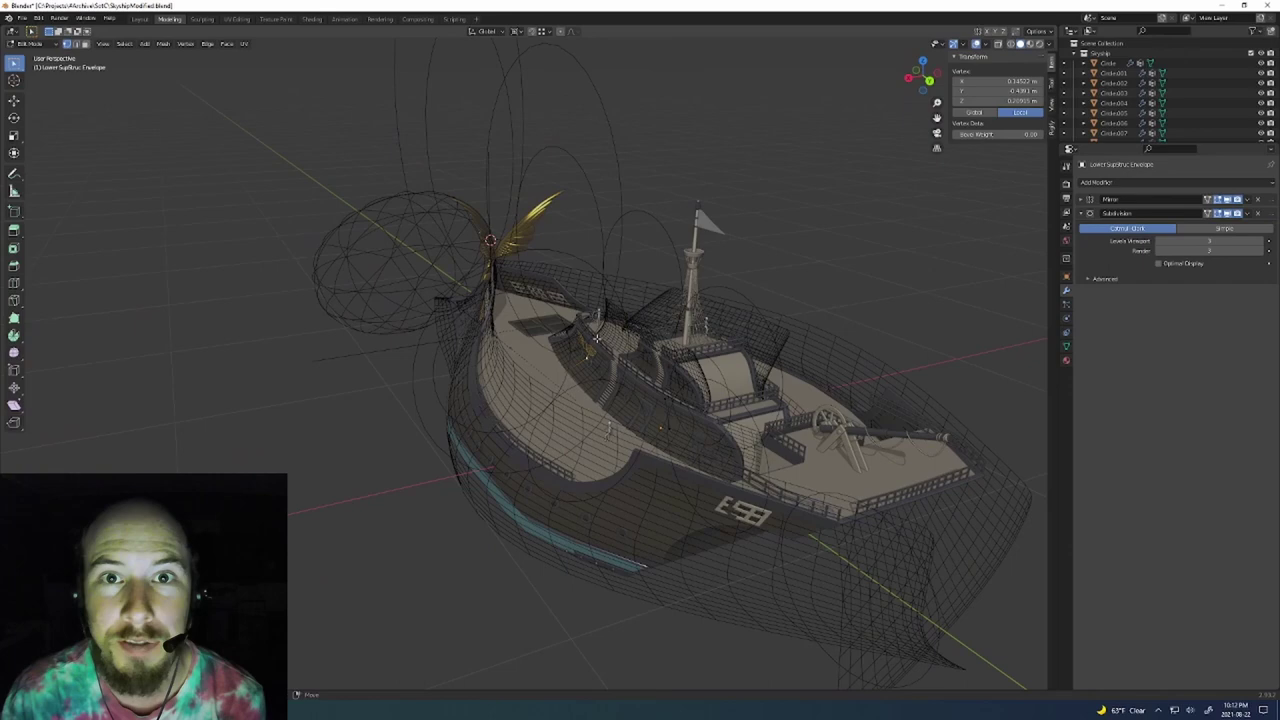
click(527, 365)
key(Tab)
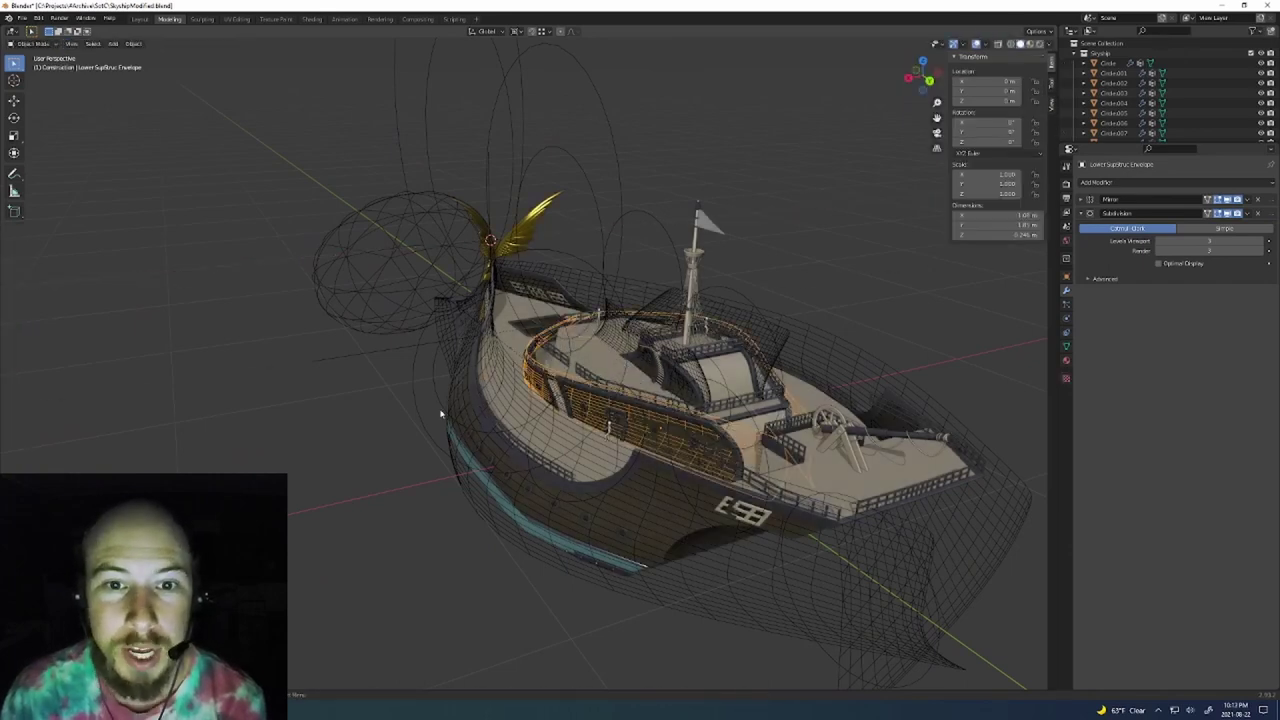
Isolate the Skyship collection and view the whole ship without its construction envelopes
scroll(393, 445, up, 4)
key(1)
middle_drag(393, 445, 563, 372)
scroll(636, 382, down, 4)
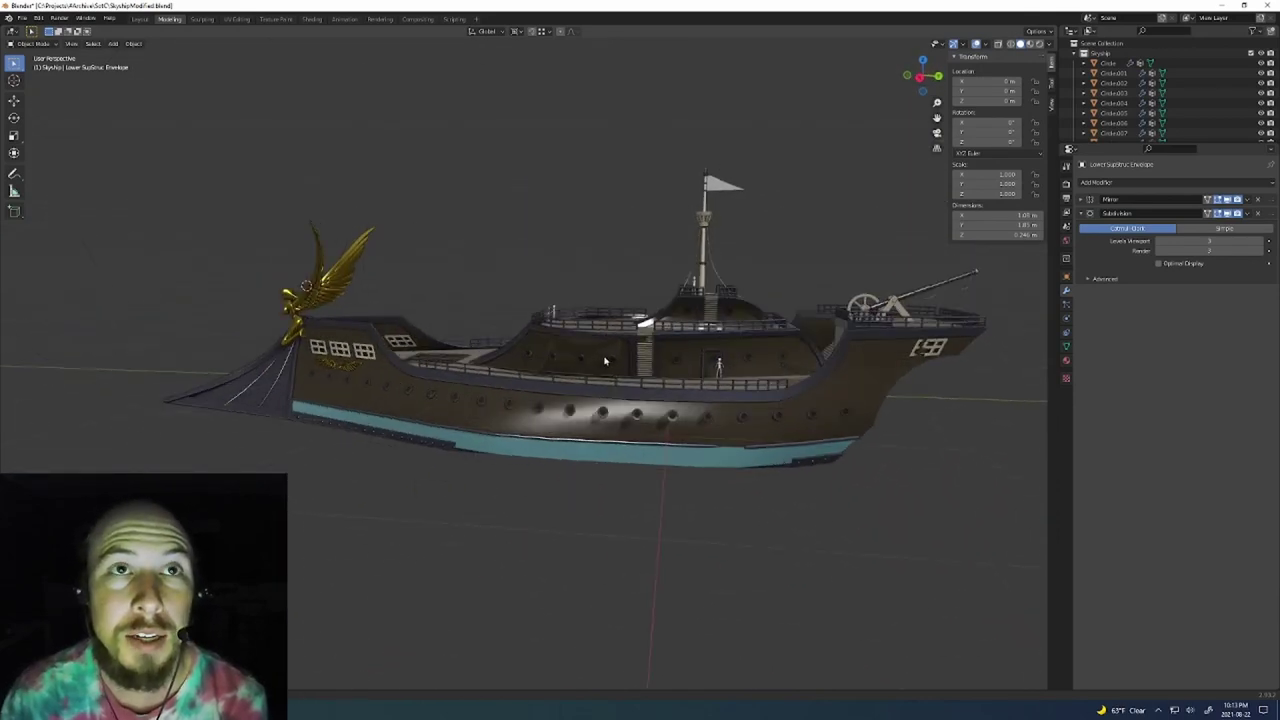
key(Tab)
key(Tab)
middle_drag(617, 366, 594, 268)
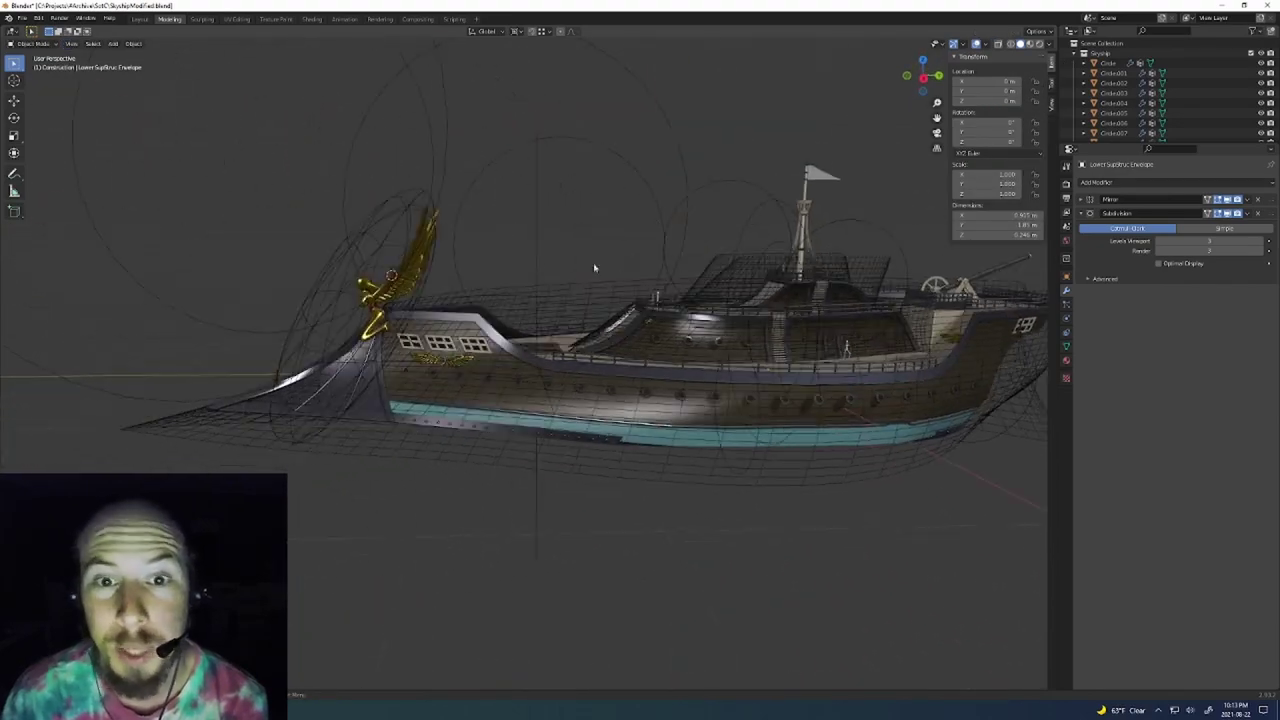
Select the figurehead wing shape and examine how the golden wings lie against it
key(KP_Decimal)
scroll(510, 286, down, 2)
middle_drag(510, 286, 632, 278)
key(g)
right_click(629, 279)
scroll(486, 294, up, 6)
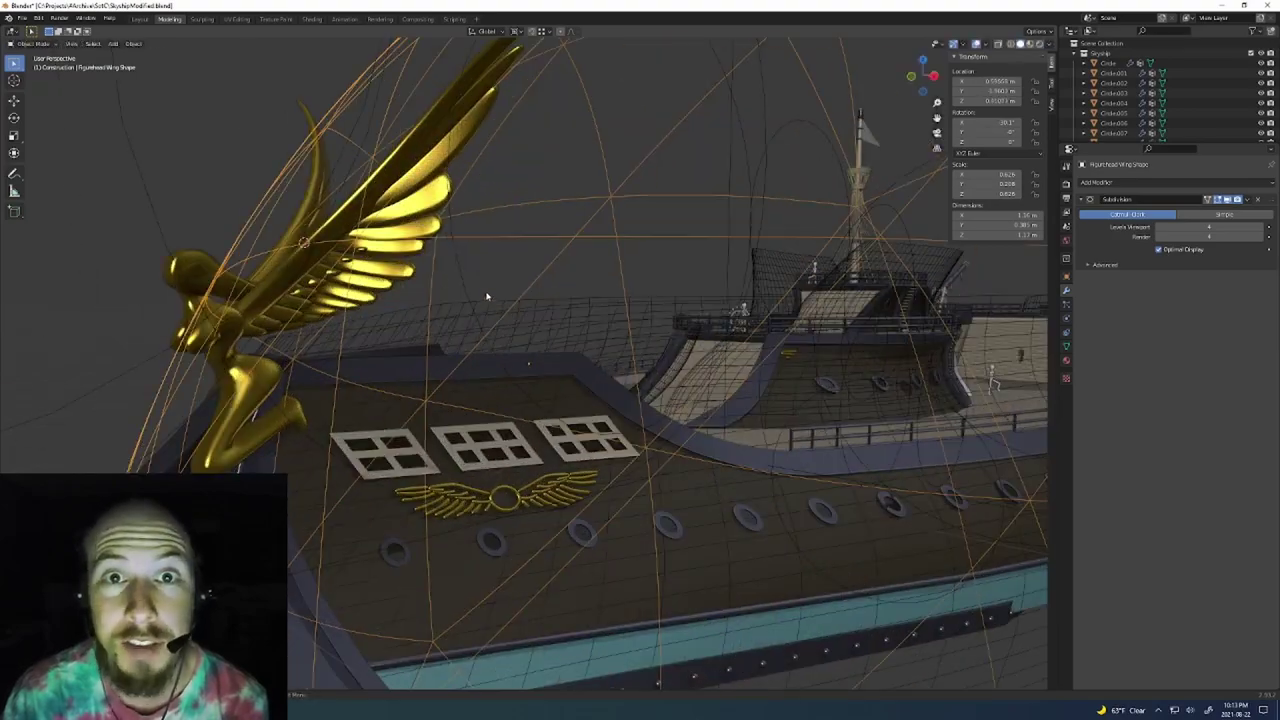
shift+middle_drag(486, 294, 609, 406)
scroll(601, 360, down, 2)
Try moving the figurehead wing shape to a different position beside the figurehead
key(g)
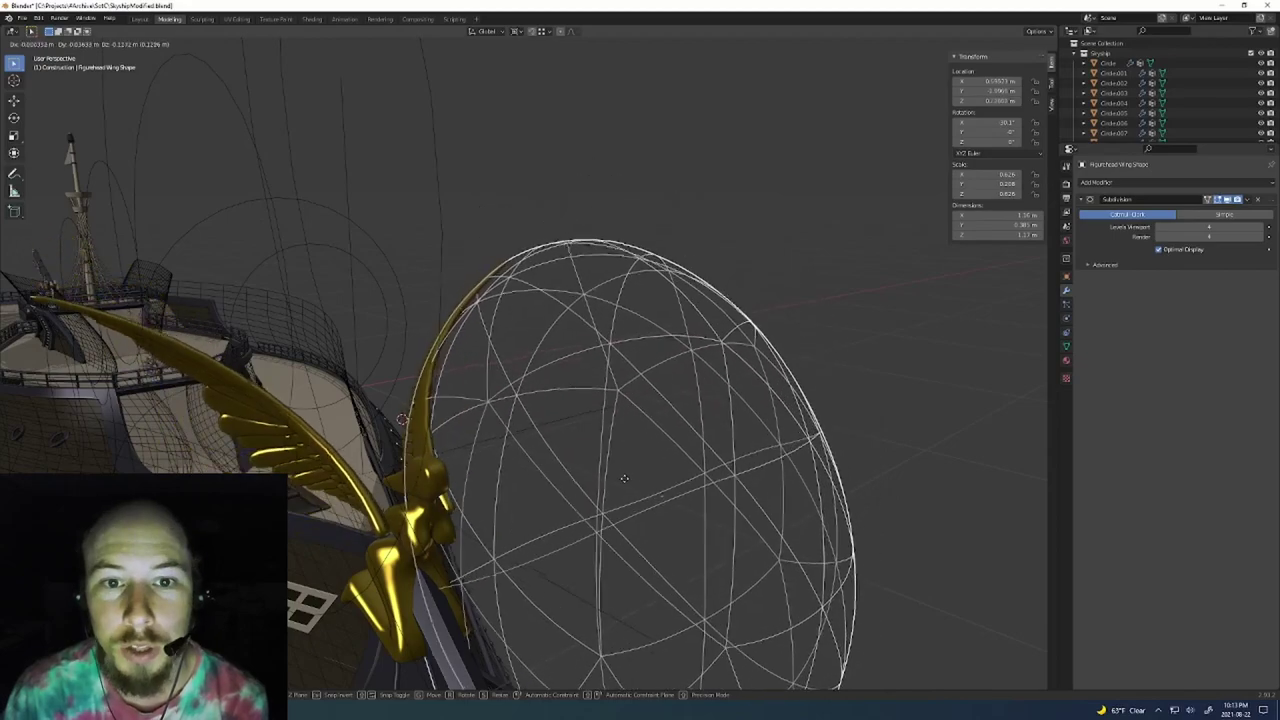
click(596, 420)
middle_drag(596, 420, 657, 413)
Try scaling the figurehead wing shape along the X axis, and undo the change
key(s)
key(x)
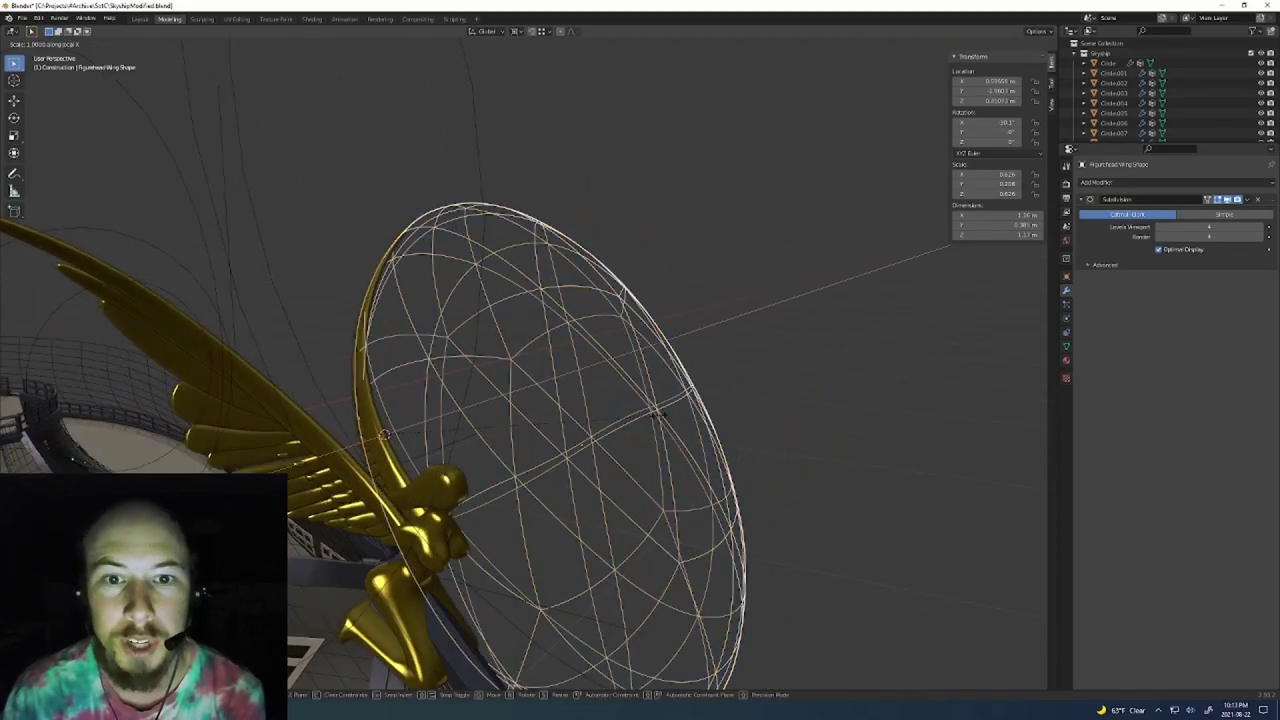
click(1006, 380)
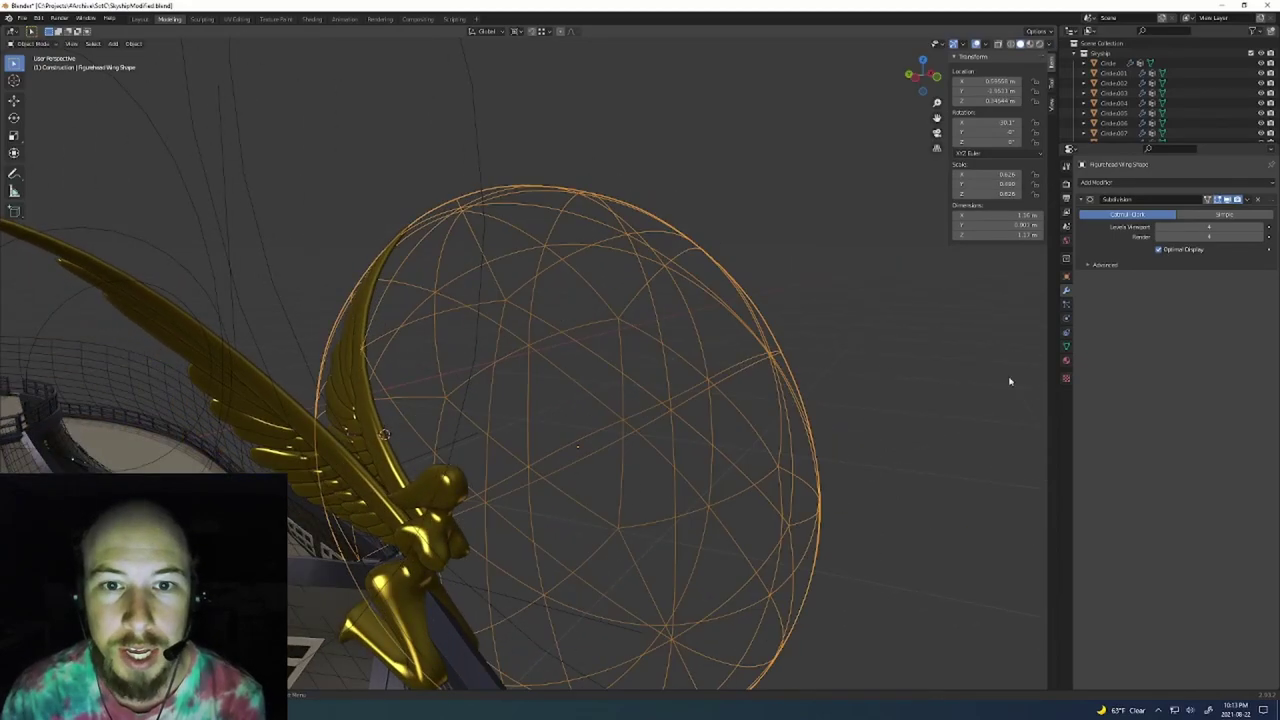
middle_drag(1006, 380, 733, 391)
key(ctrl+z)
View the figurehead wing shape in the front and right orthographic views
key(KP_1)
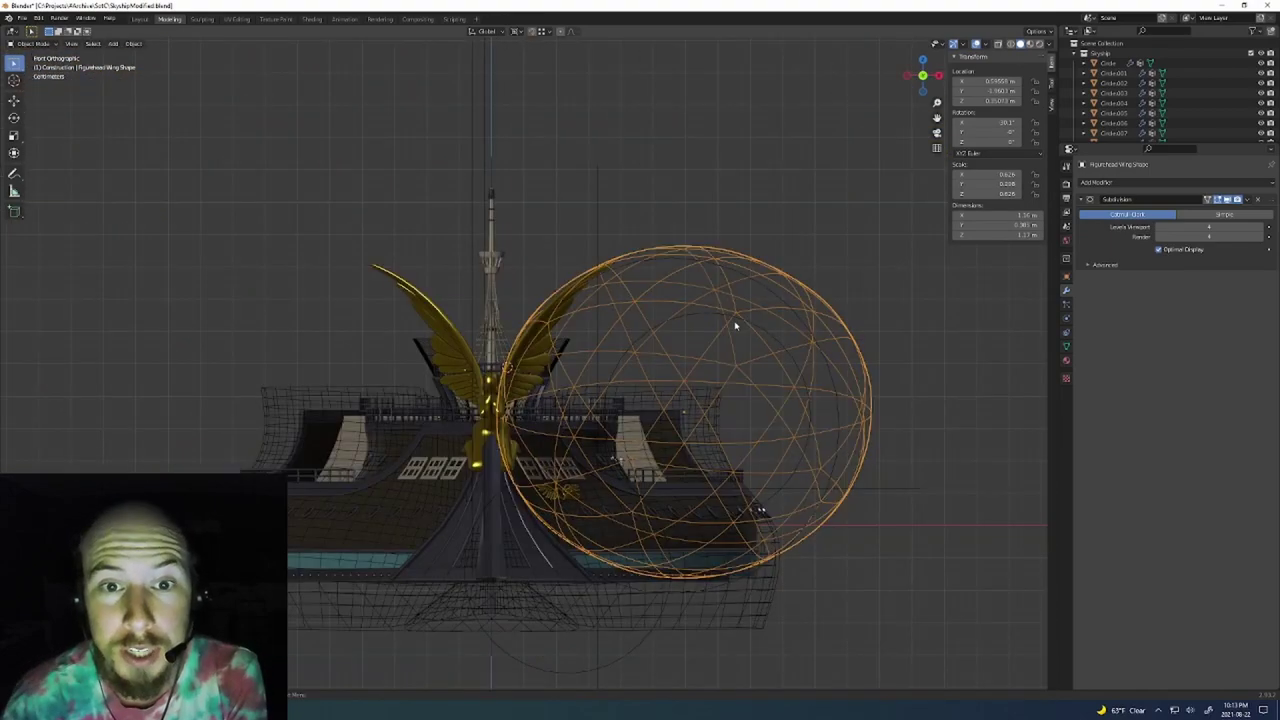
key(KP_3)
scroll(700, 310, up, 6)
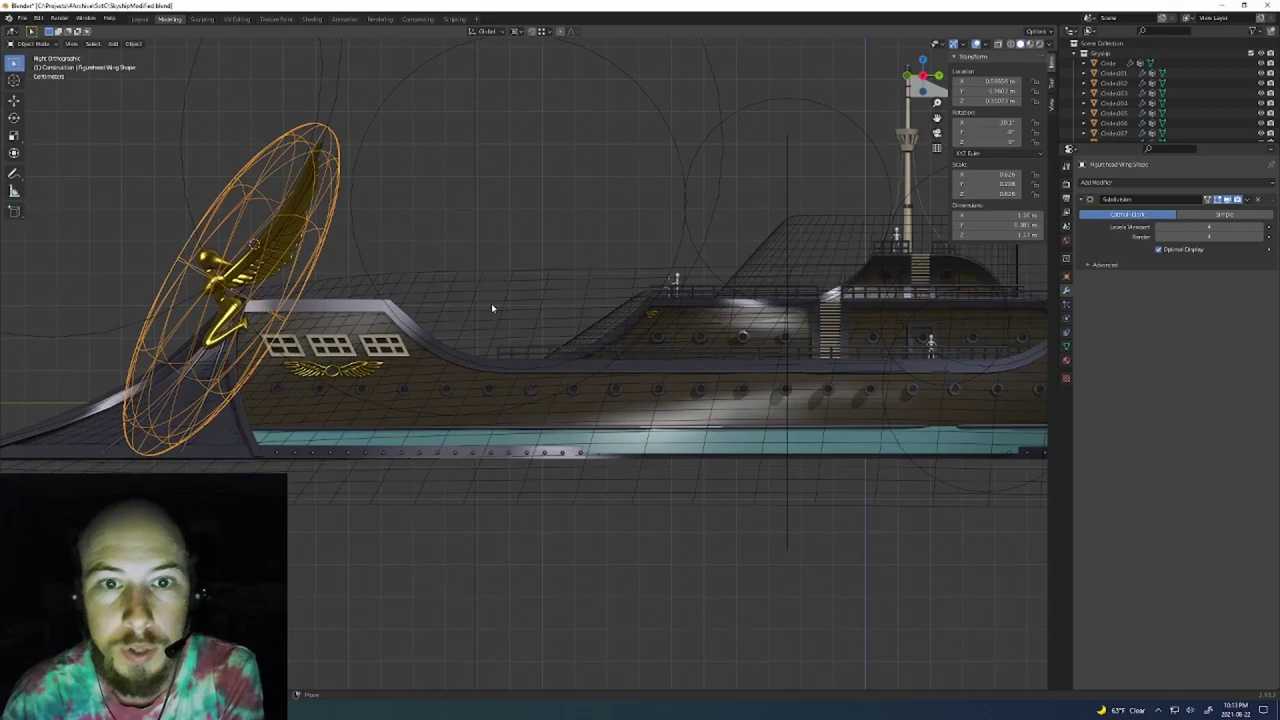
Select the poop deck stairs and examine how they follow the curved hull
scroll(701, 303, down, 6)
middle_drag(523, 343, 480, 353)
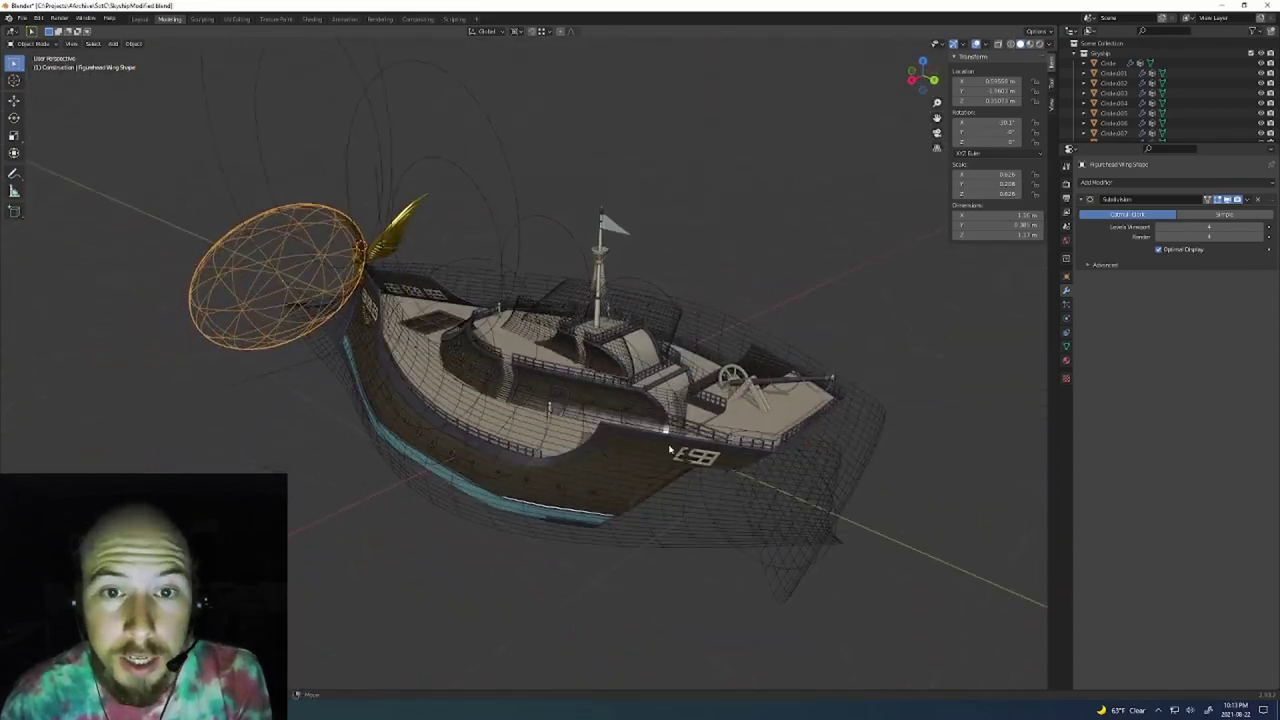
middle_drag(548, 385, 656, 422)
click(689, 312)
key(KP_Decimal)
scroll(689, 314, down, 3)
middle_drag(689, 314, 666, 329)
click(766, 366)
scroll(604, 447, up, 5)
scroll(667, 349, down, 5)
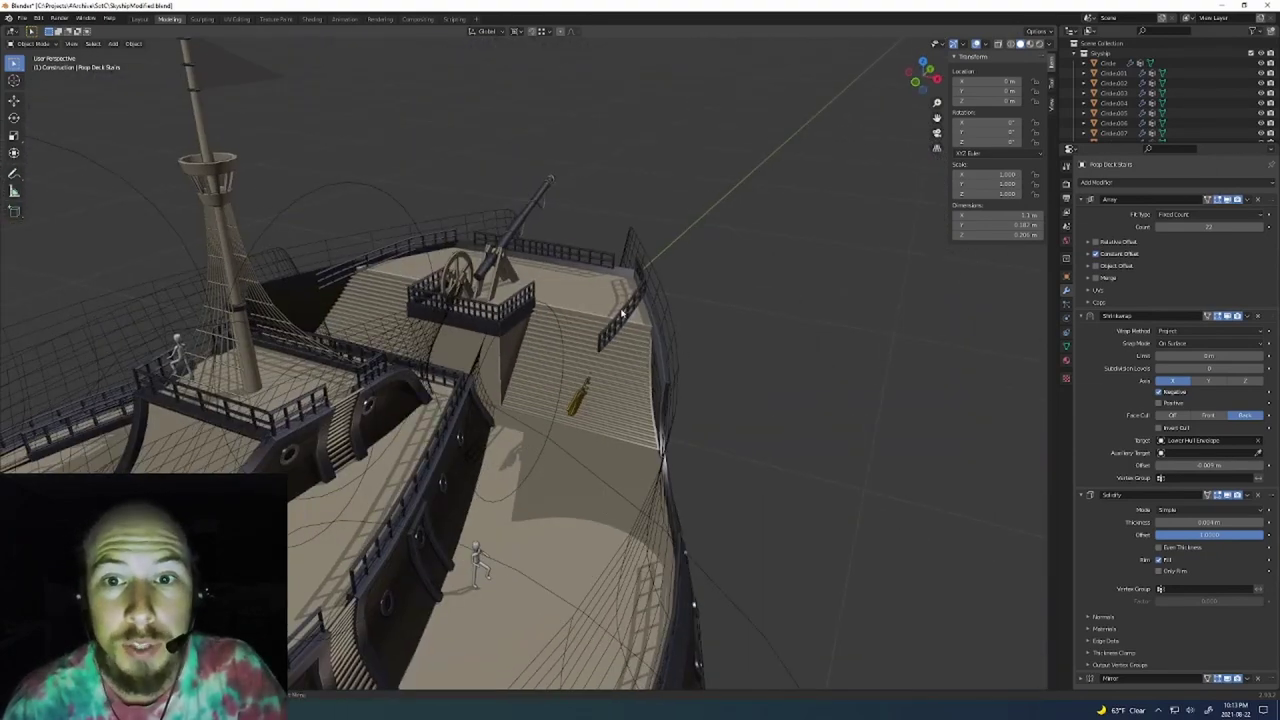
Try moving the main deck rails' base edges along the global X axis in edit mode with wireframe display
click(623, 313)
key(Tab)
key(shift+z)
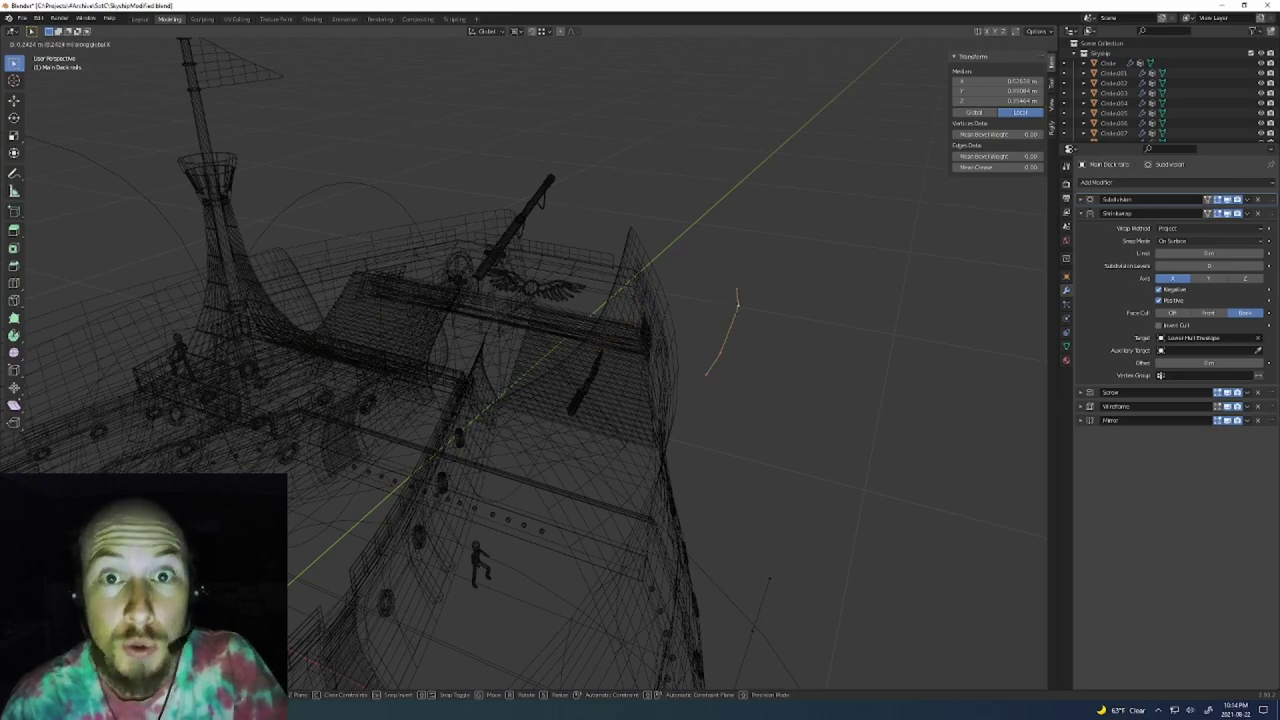
key(shift+z)
mouse_move(760, 417)
middle_down()
mouse_move(513, 393)
mouse_move(608, 409)
mouse_move(470, 413)
mouse_move(655, 408)
mouse_move(597, 443)
mouse_move(571, 437)
mouse_move(585, 416)
mouse_move(562, 411)
mouse_move(578, 441)
middle_up()
scroll(572, 436, up, 3)
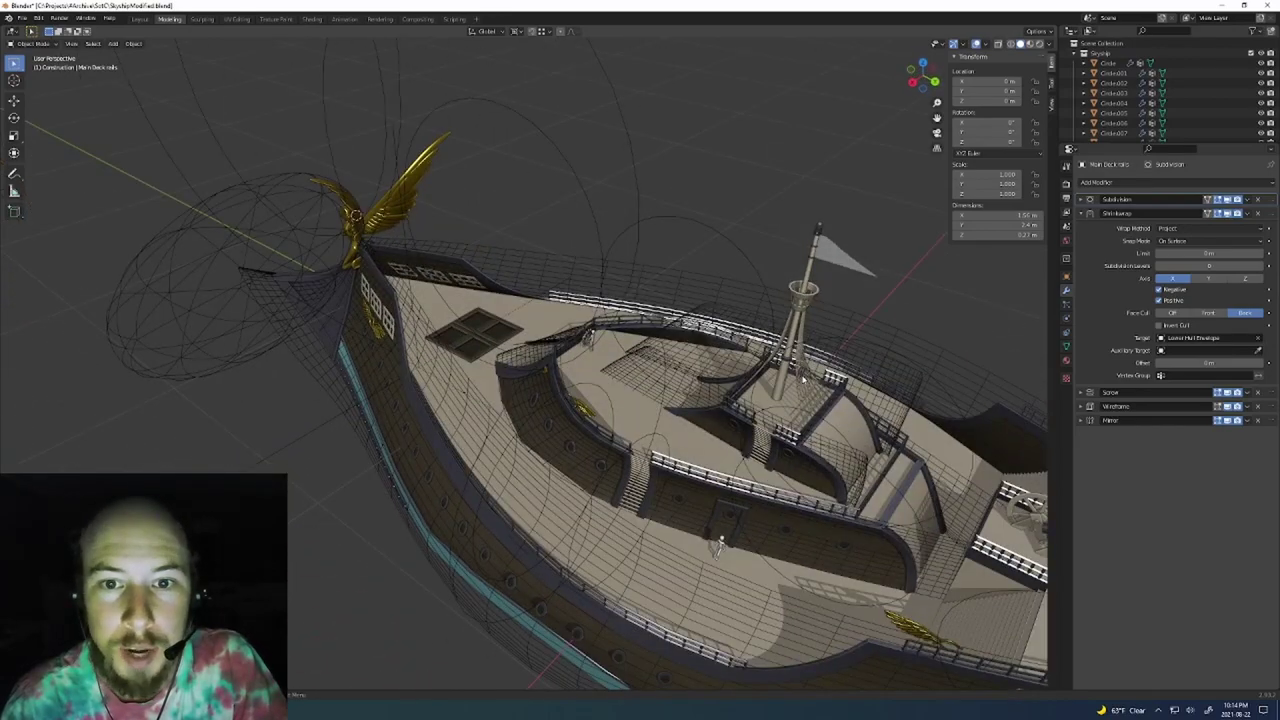
Select the ship's wheel and examine its single spoke profile from the front in wireframe edit mode
key(KP_1)
key(KP_3)
scroll(794, 380, up, 5)
middle_drag(480, 362, 540, 390)
click(380, 277)
key(KP_Decimal)
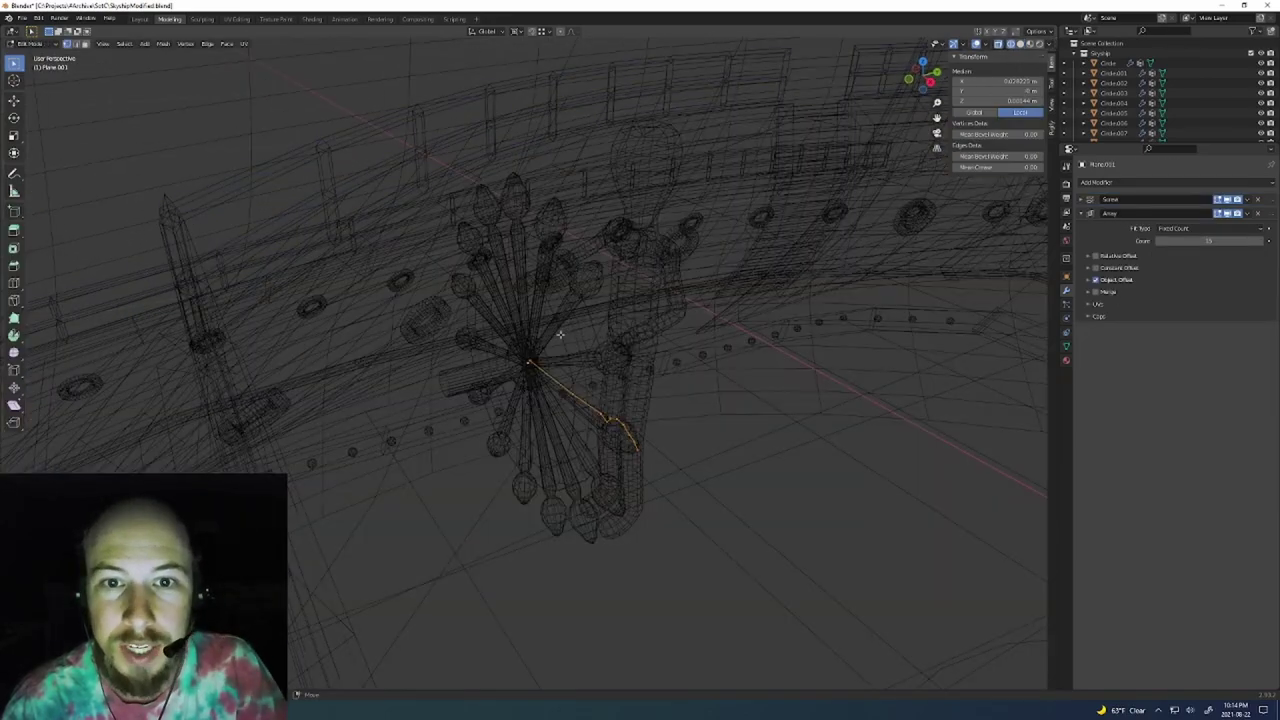
middle_drag(560, 334, 577, 343)
key(KP_1)
scroll(577, 343, up, 5)
shift+middle_drag(829, 369, 540, 351)
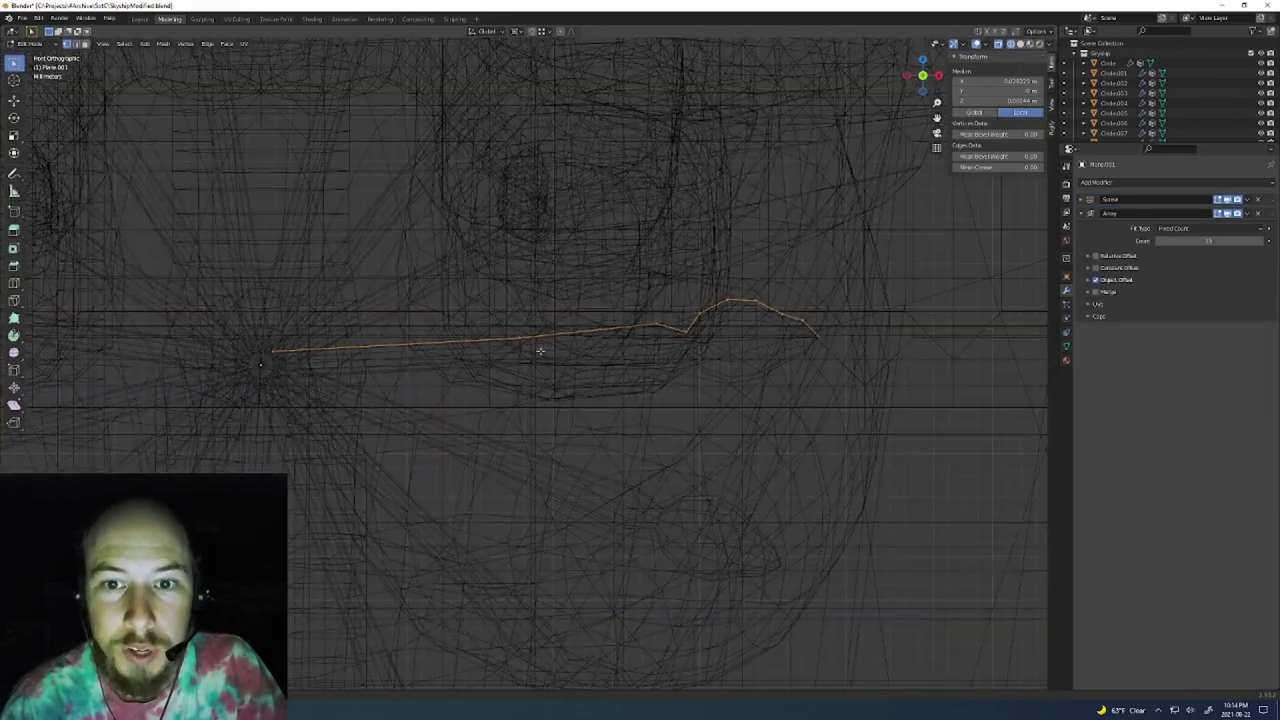
Leave edit mode, show the ship's wheel's Screw modifier settings in a widened properties area, and return to solid shading
key(Tab)
click(1082, 199)
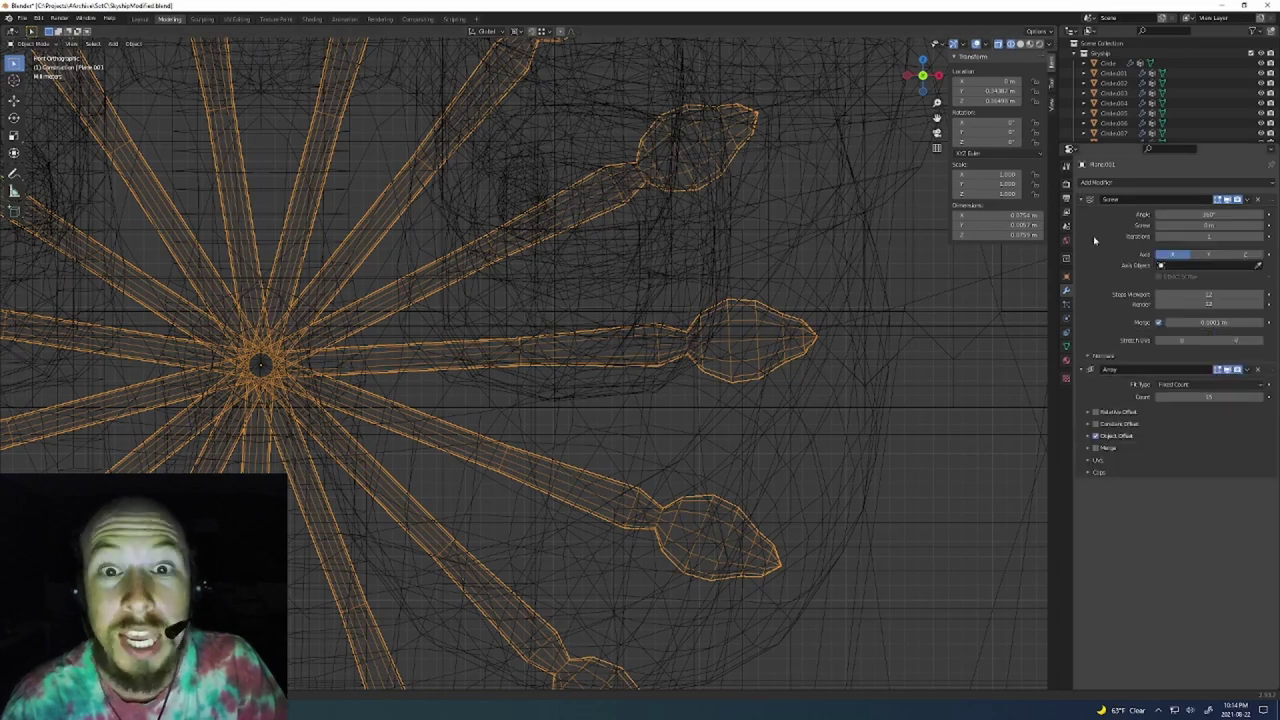
drag(1059, 257, 942, 257)
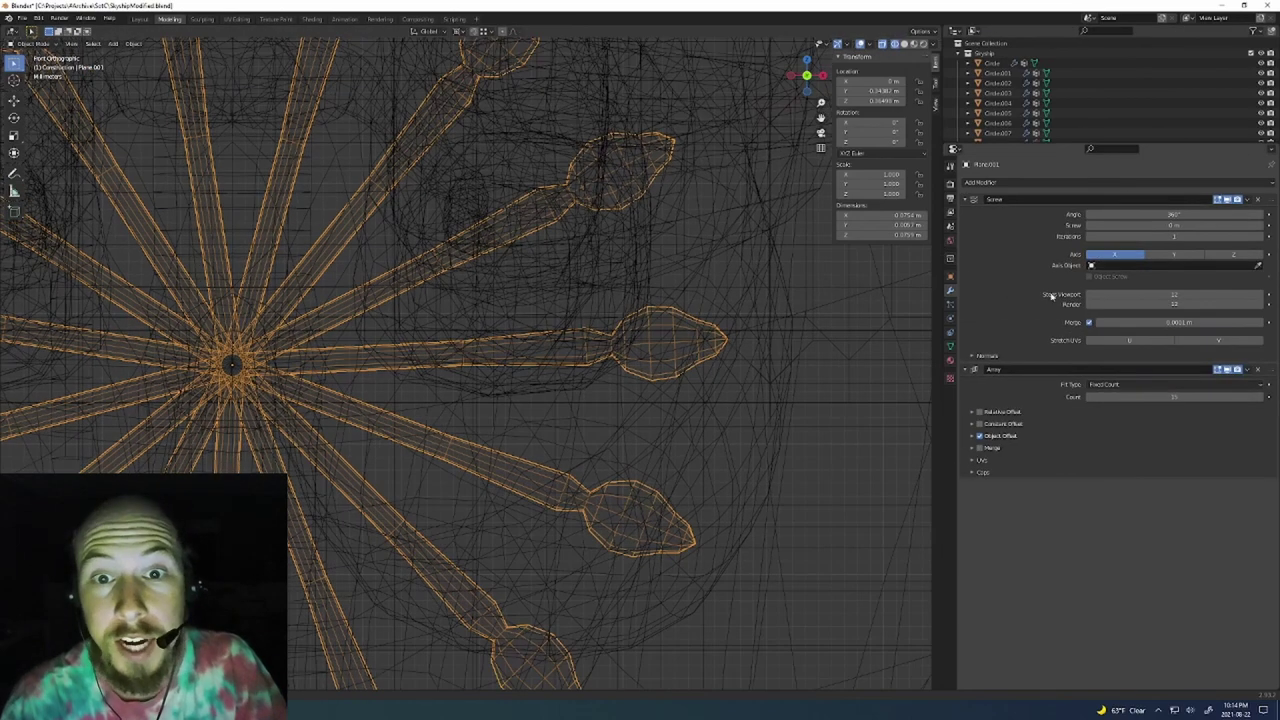
mouse_move(494, 370)
shift+middle_down()
mouse_move(654, 363)
mouse_move(591, 358)
mouse_move(574, 316)
mouse_move(586, 335)
mouse_move(556, 345)
mouse_move(513, 314)
mouse_move(470, 385)
shift+middle_up()
scroll(654, 363, down, 5)
key(shift+z)
scroll(588, 335, down, 12)
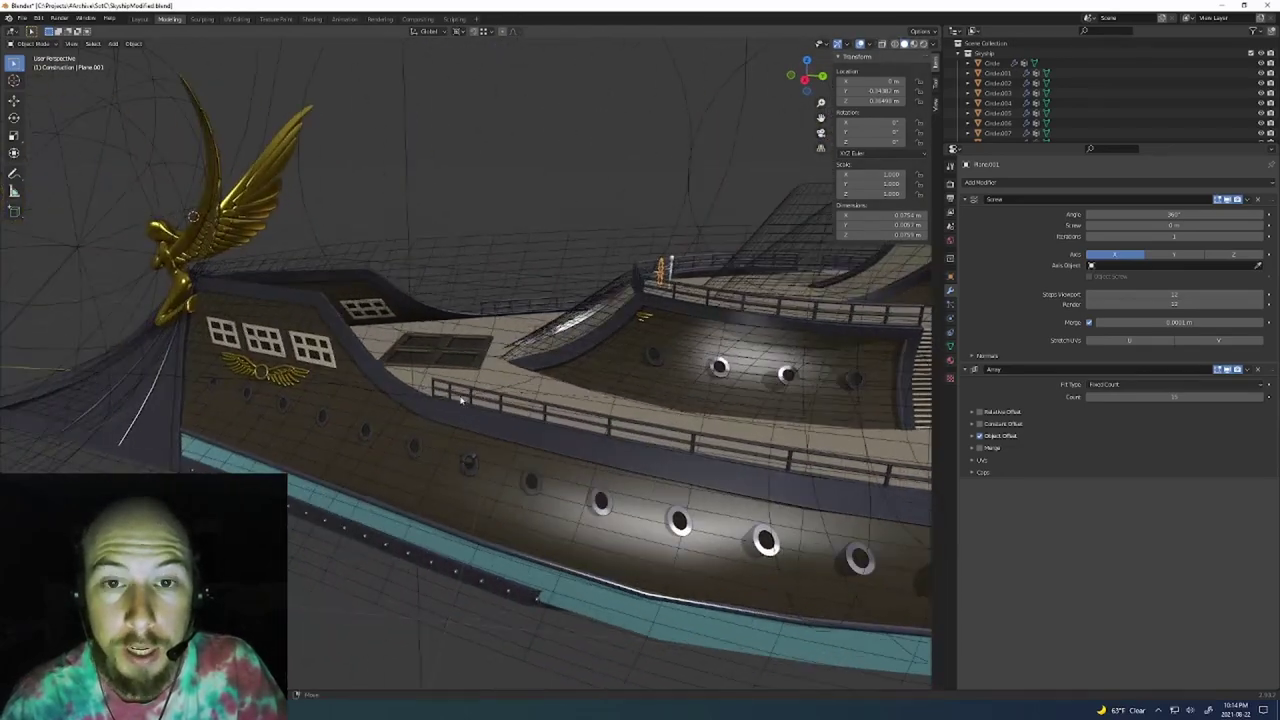
Select the main deck rails and examine their Subdivision, Shrinkwrap, Screw and Wireframe modifier settings
click(467, 392)
click(965, 199)
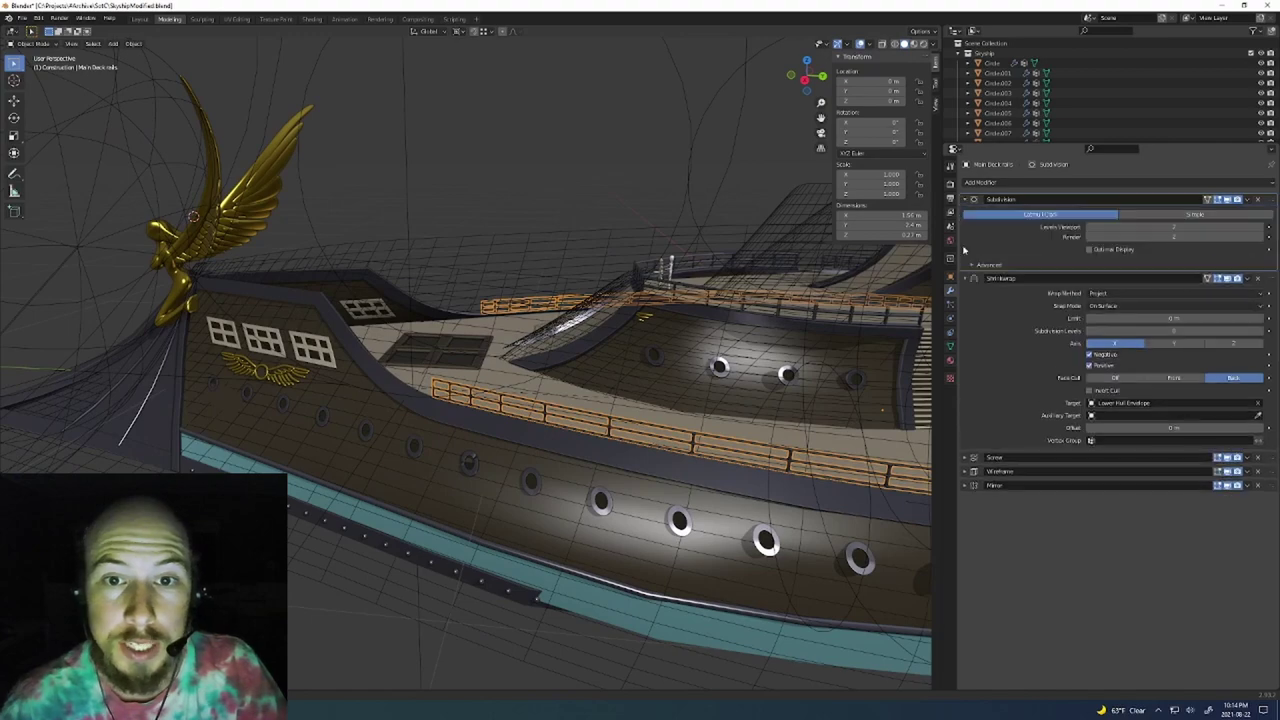
click(965, 458)
scroll(1017, 527, down, 3)
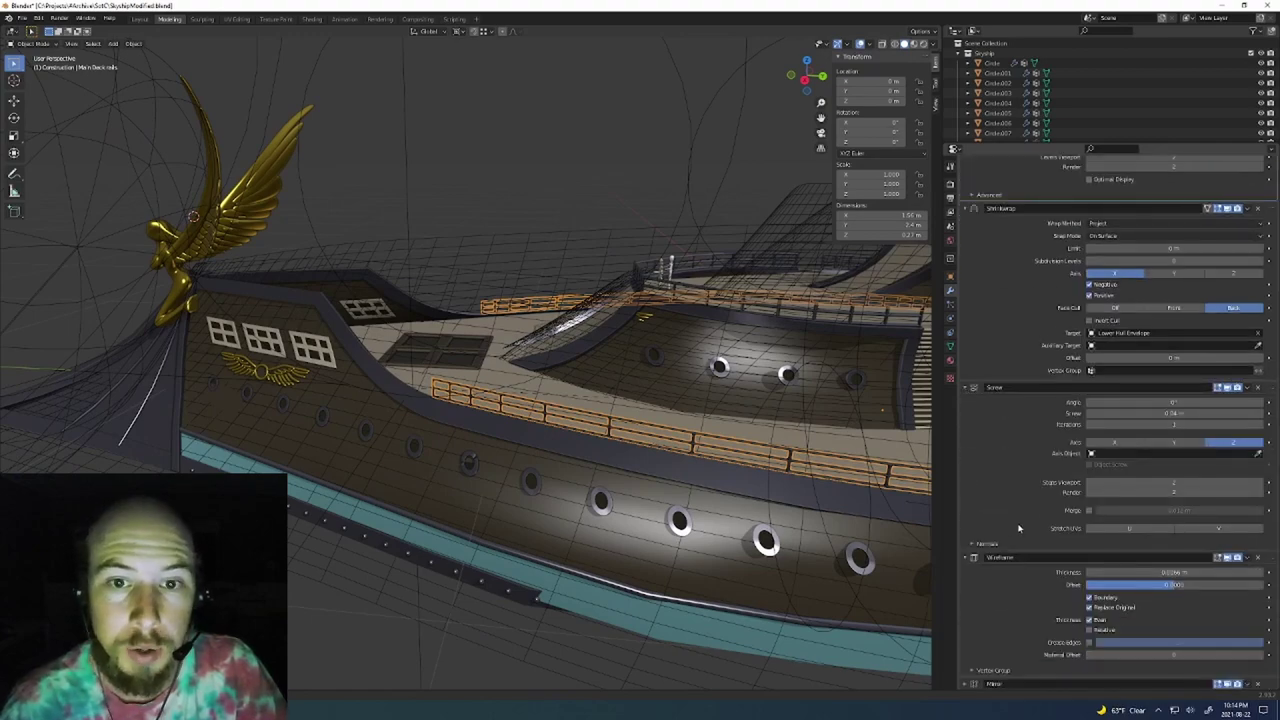
scroll(1062, 358, up, 3)
middle_drag(474, 277, 503, 280)
scroll(406, 160, down, 4)
shift+middle_drag(406, 160, 440, 290)
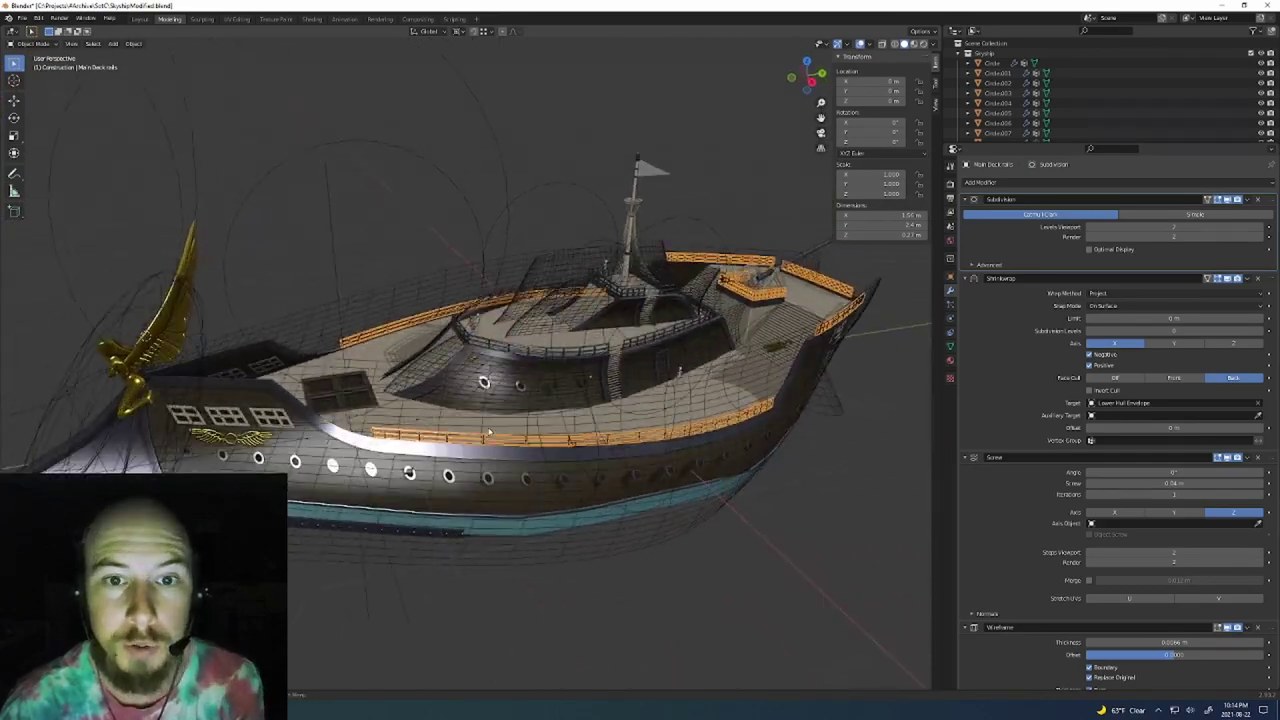
Try moving the selected ship geometry near the main deck along the X axis, comparing wireframe and solid display
scroll(470, 405, up, 4)
shift+middle_drag(470, 405, 593, 370)
click(382, 365)
click(382, 365)
key(g)
key(x)
mouse_move(455, 326)
middle_down()
mouse_move(437, 340)
mouse_move(517, 377)
mouse_move(543, 334)
mouse_move(506, 363)
mouse_move(478, 440)
middle_up()
key(shift+z)
key(shift+z)
key(shift+z)
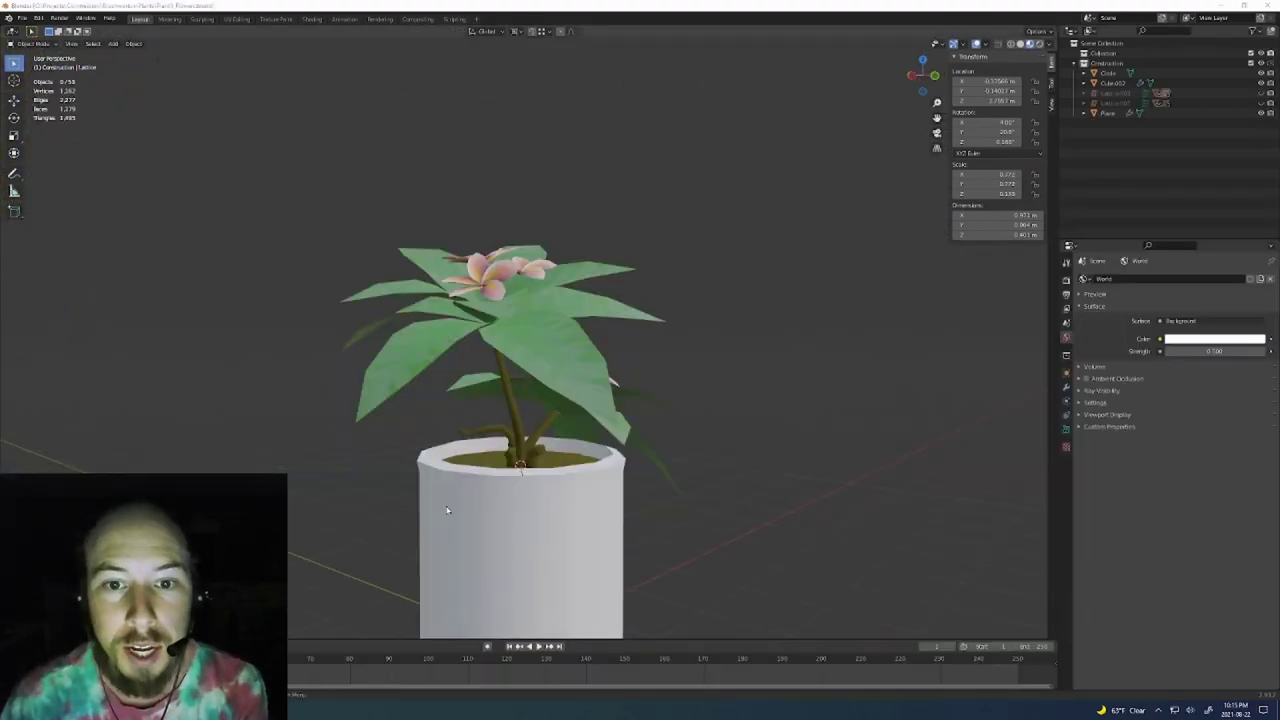
Reveal the hidden lattices around the potted flowering plant
scroll(583, 320, up, 2)
middle_drag(583, 320, 857, 177)
scroll(857, 177, down, 3)
scroll(638, 276, up, 2)
key(alt+h)
Edit the lattice around the upper foliage by moving one of its control points to bend the leaves
middle_drag(638, 276, 584, 296)
click(437, 249)
key(Tab)
key(Tab)
key(Tab)
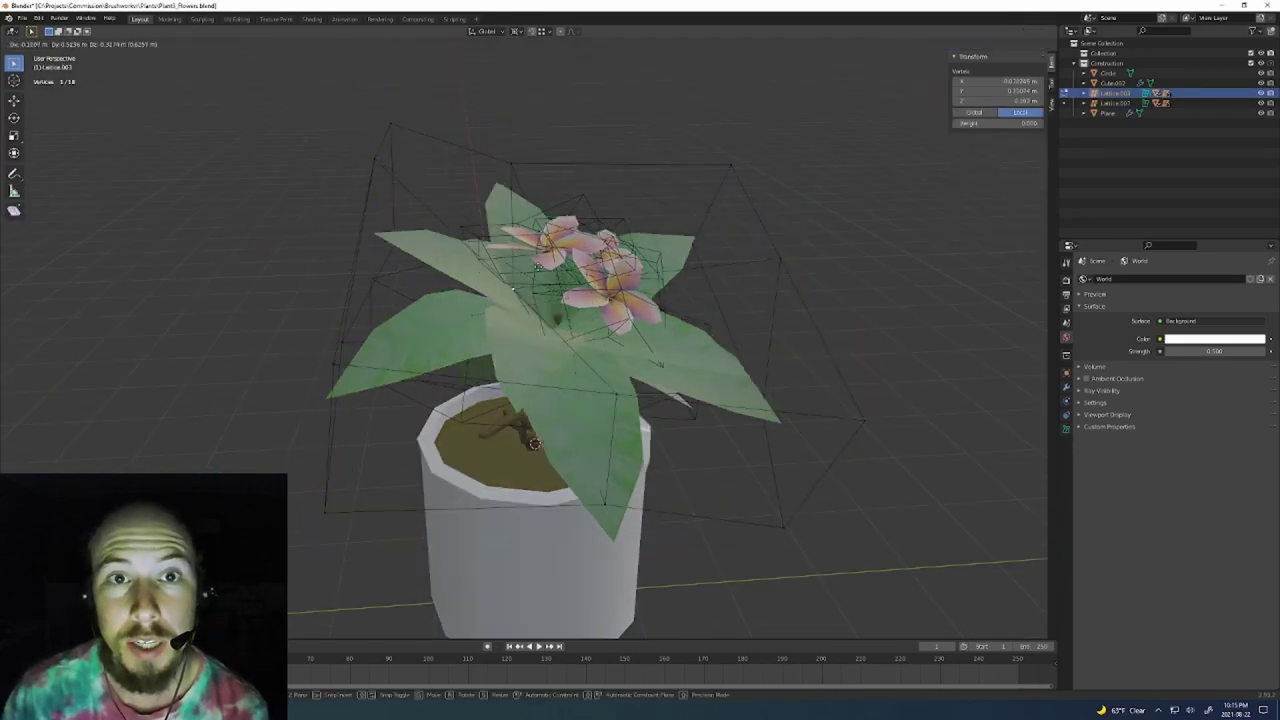
middle_drag(506, 273, 840, 275)
Adjust control points of the lattice around the lower foliage to reshape its leaves
click(413, 306)
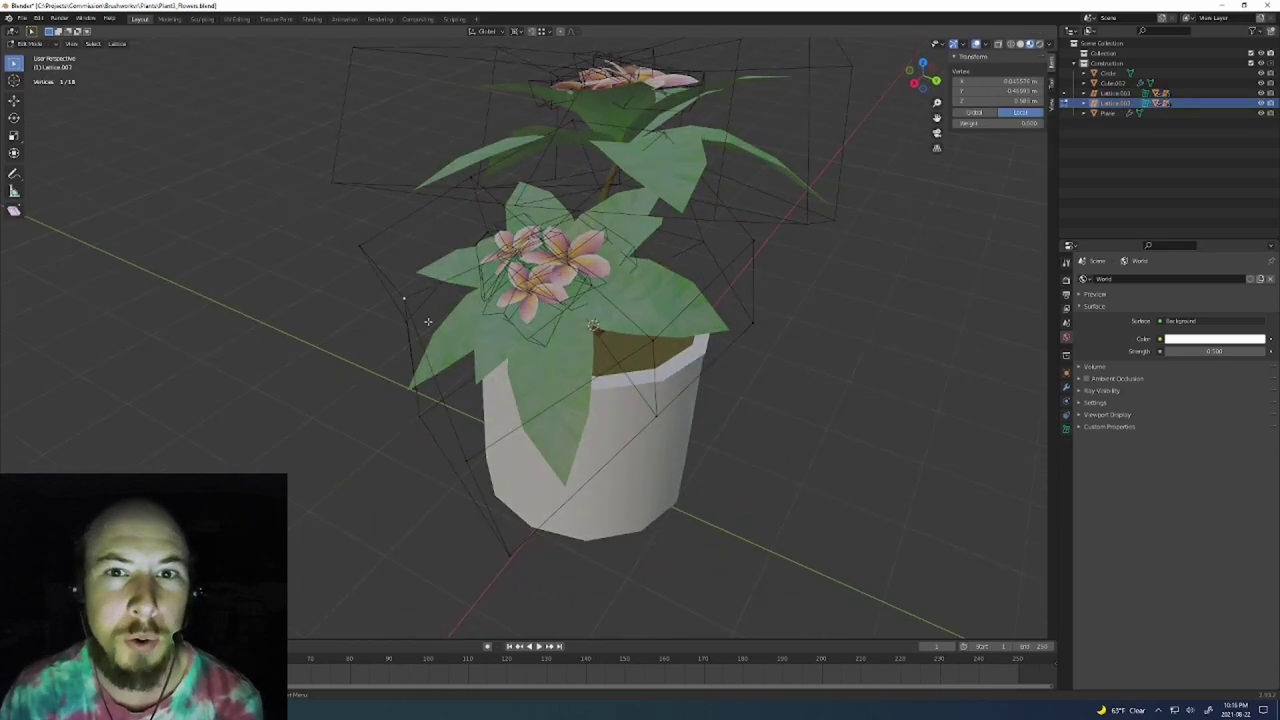
click(449, 408)
mouse_move(610, 325)
middle_down()
mouse_move(637, 346)
mouse_move(600, 415)
mouse_move(520, 270)
mouse_move(580, 303)
mouse_move(615, 346)
middle_up()
scroll(580, 303, up, 3)
Deform the lower flower cluster by moving a control point of its lattice with proportional editing, and deselect everything
key(Tab)
click(614, 346)
key(Tab)
click(593, 368)
key(Tab)
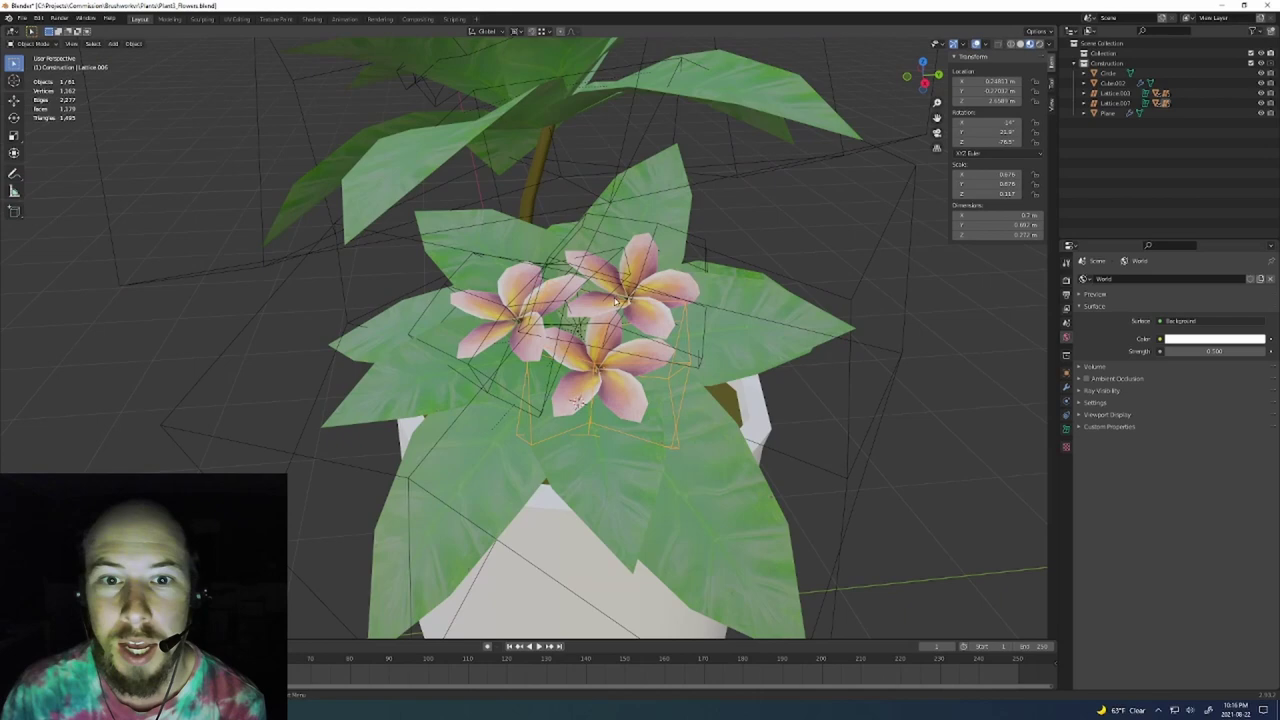
key(Tab)
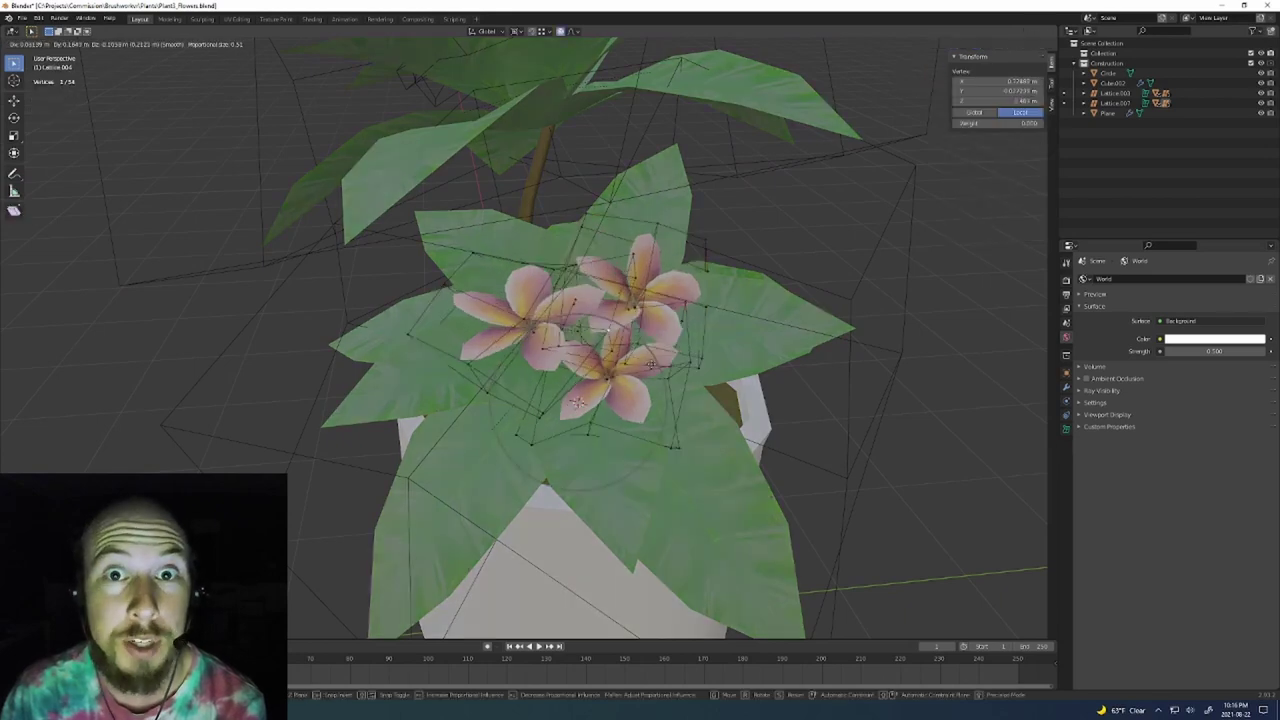
middle_drag(578, 402, 634, 341)
key(Tab)
key(alt+a)
scroll(612, 400, down, 4)
scroll(612, 400, up, 3)
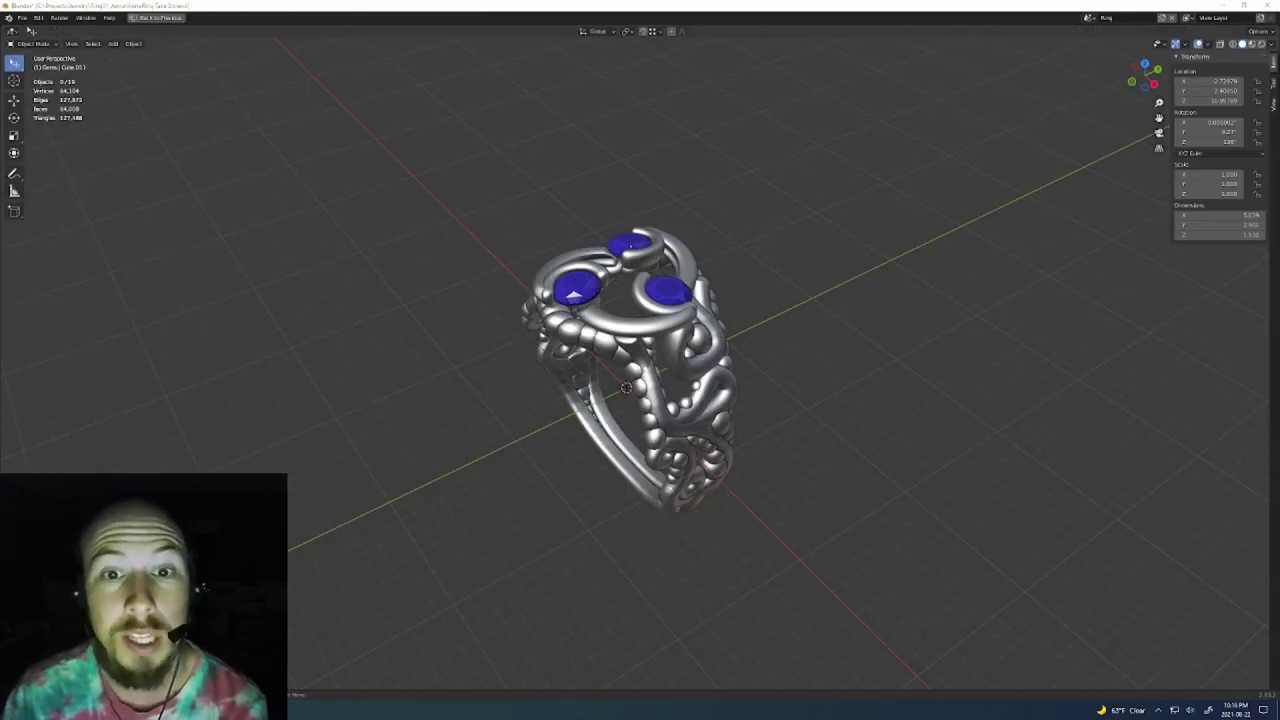
Select the ring's decorative band, inspect its flat vertex skeleton in edit mode, and restore the full window layout
scroll(595, 408, up, 3)
middle_drag(595, 408, 722, 370)
click(800, 330)
middle_drag(800, 330, 760, 338)
key(Tab)
scroll(760, 338, down, 3)
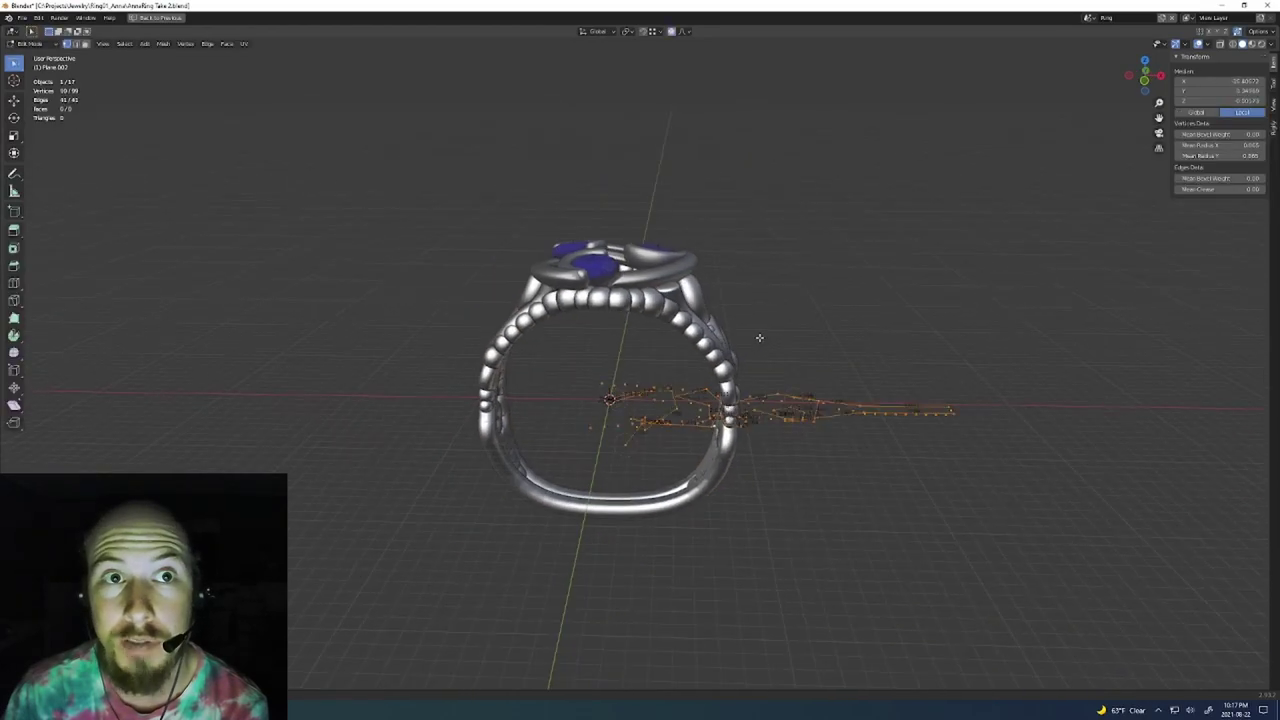
scroll(759, 338, up, 5)
middle_drag(646, 363, 746, 434)
key(ctrl+alt+space)
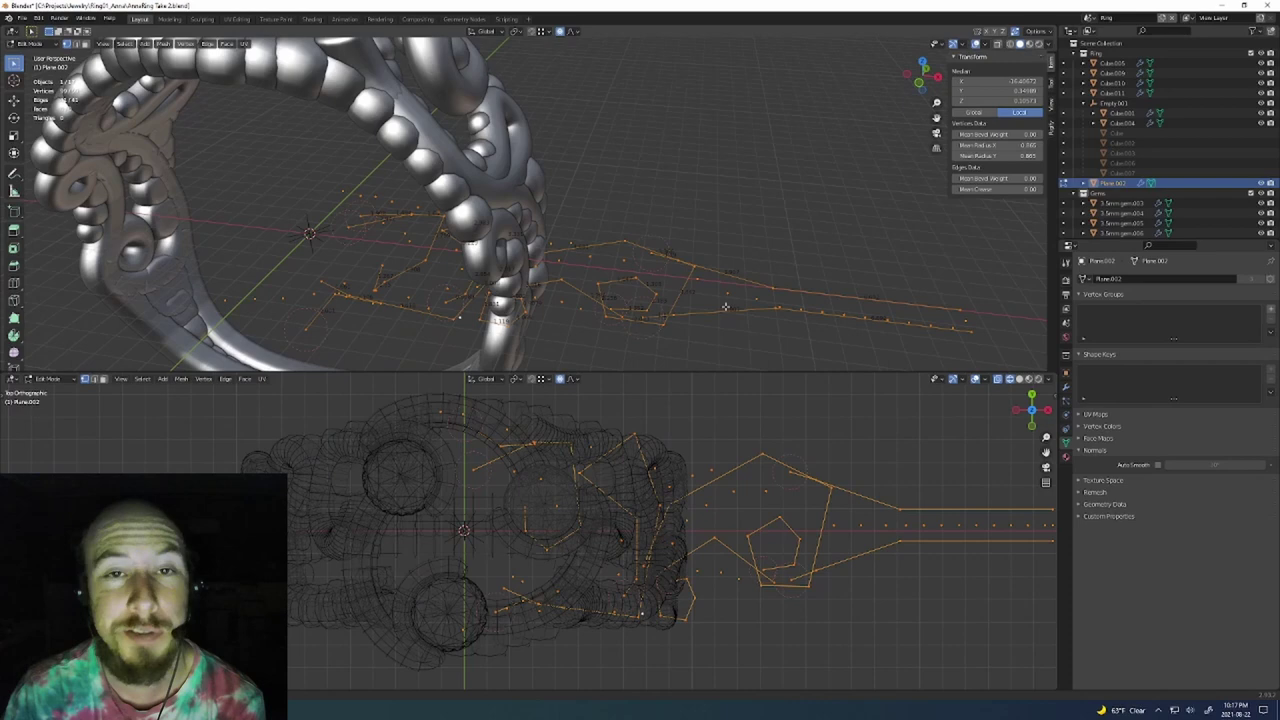
Examine the band's modifier stack by expanding both Subdivision modifiers, the Shrinkwrap and the Curve settings
click(1066, 386)
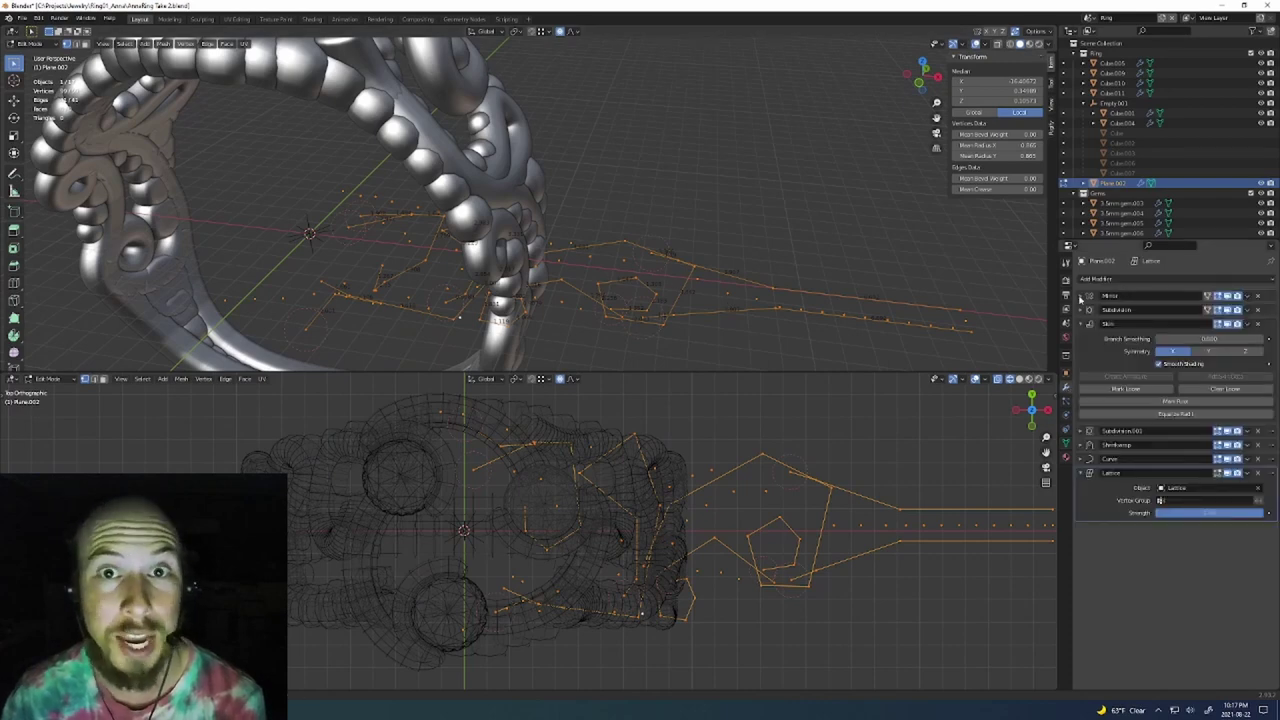
click(1082, 310)
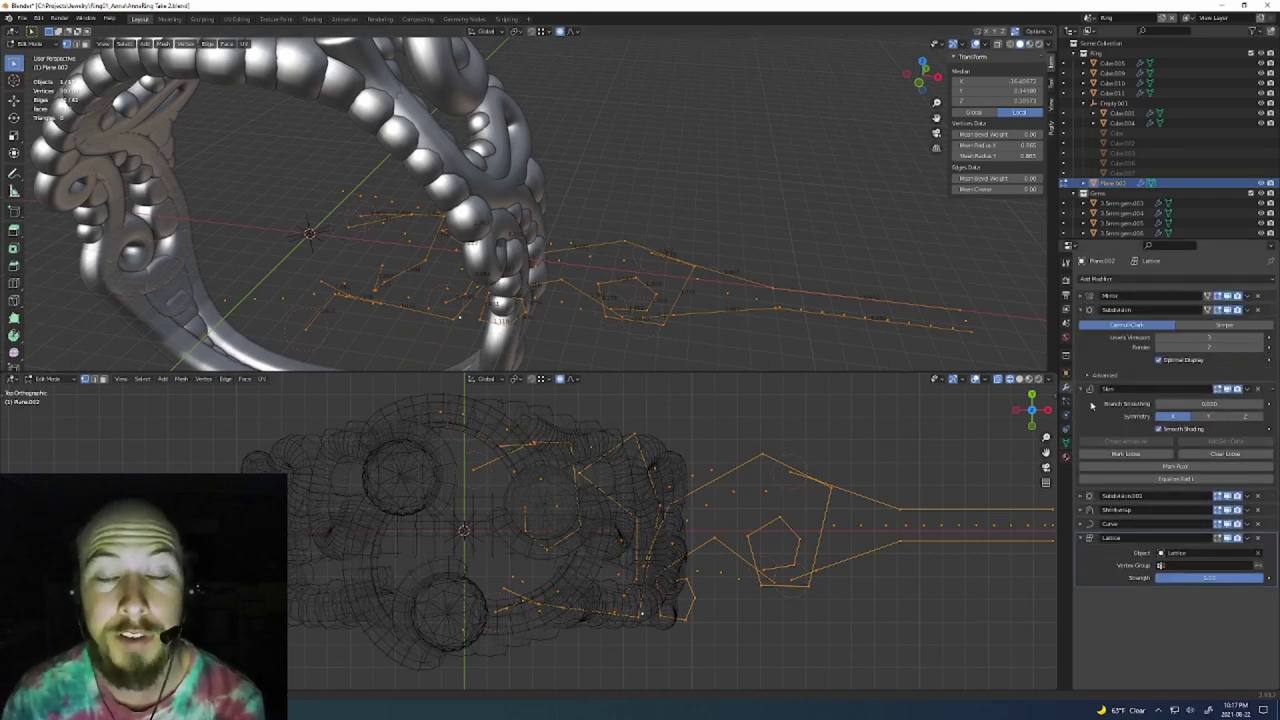
click(1081, 496)
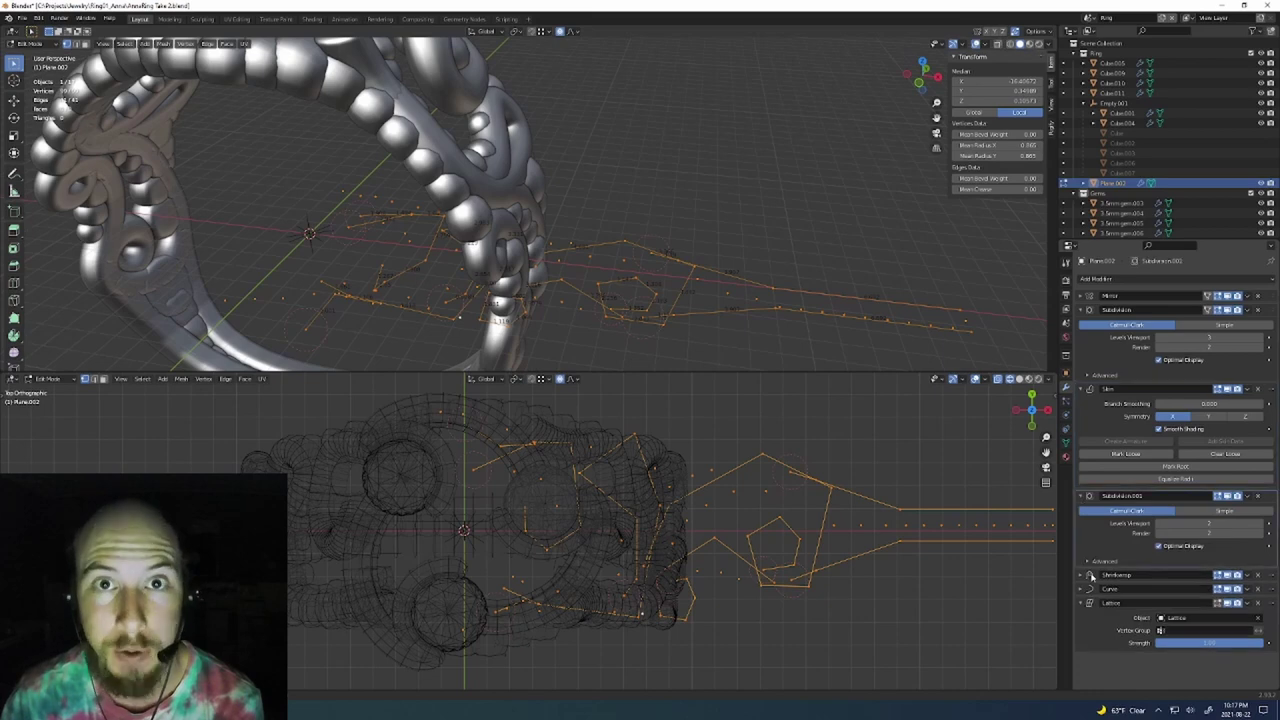
click(1081, 577)
scroll(1090, 560, down, 4)
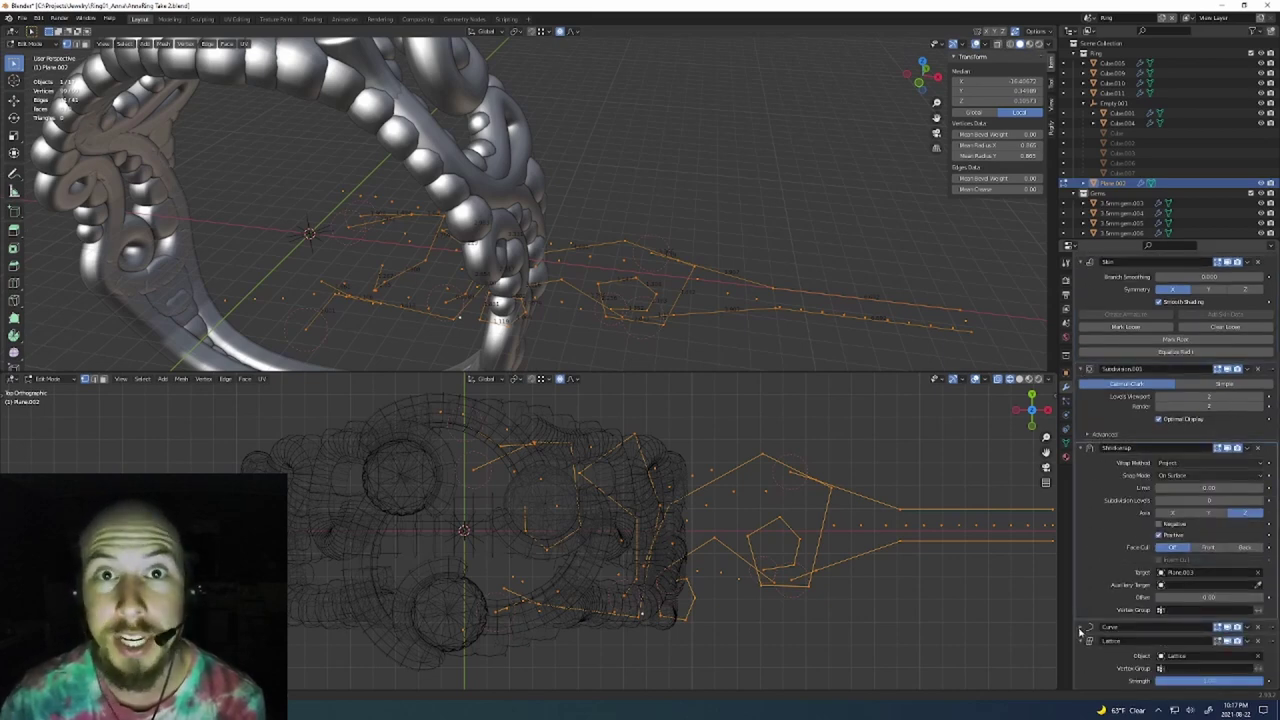
scroll(1105, 567, down, 2)
Try moving one vertex of the band's pentagon loop along the X axis with a larger proportional editing radius
click(383, 264)
scroll(383, 264, down, 5)
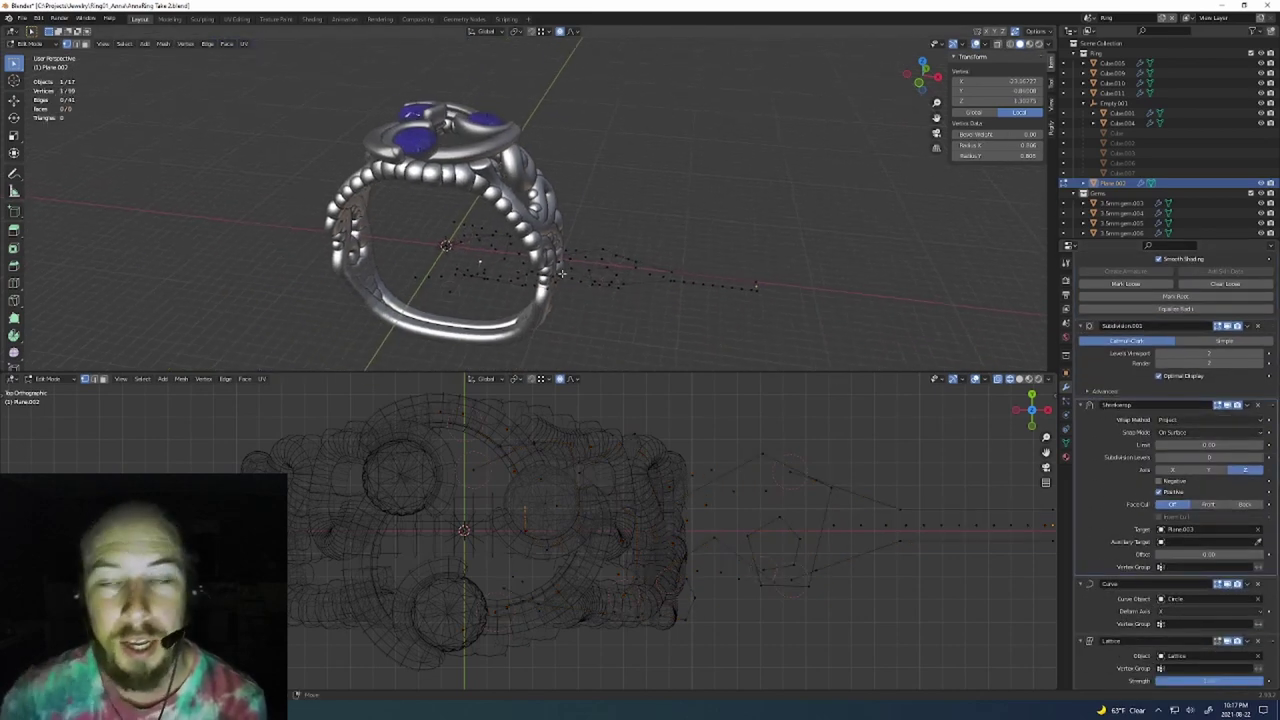
middle_drag(562, 279, 650, 282)
key(g)
key(x)
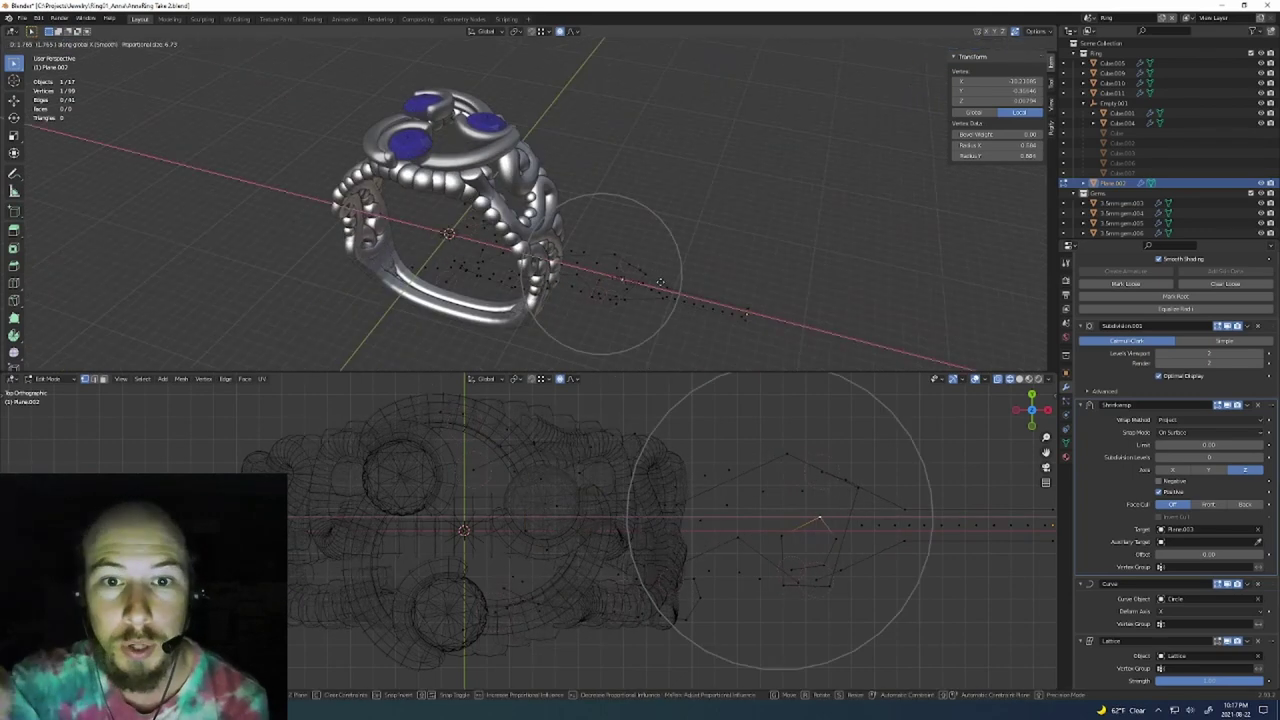
scroll(666, 291, down, 3)
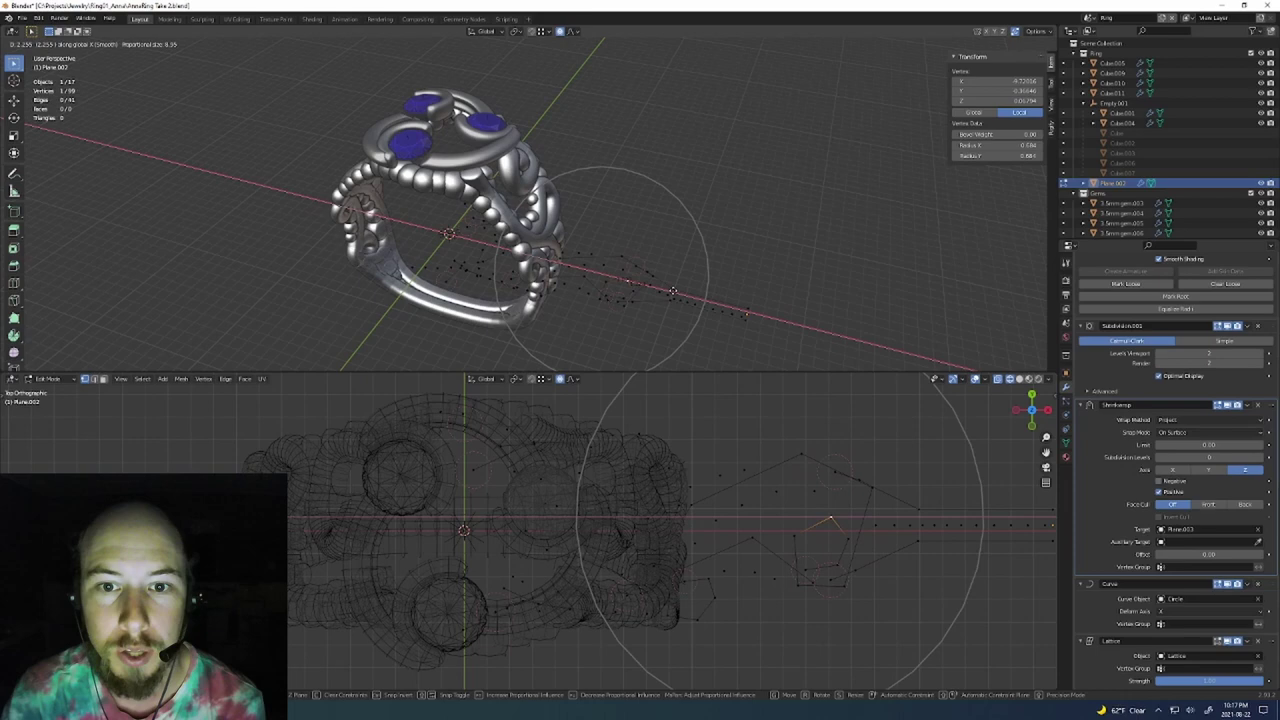
click(654, 295)
Try moving the same pentagon vertex along X again while viewing the ring from another angle, and undo the vertex moves
middle_drag(654, 295, 610, 200)
key(g)
key(x)
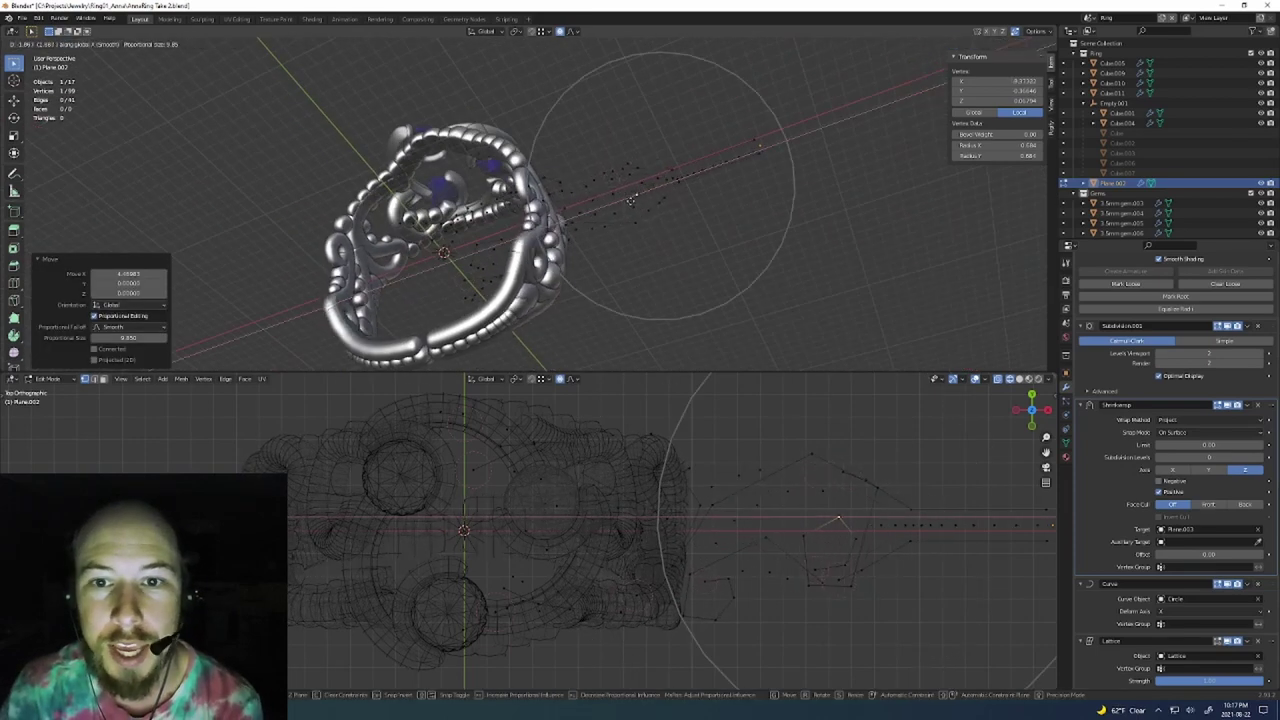
click(627, 205)
middle_drag(763, 161, 620, 205)
key(ctrl+z)
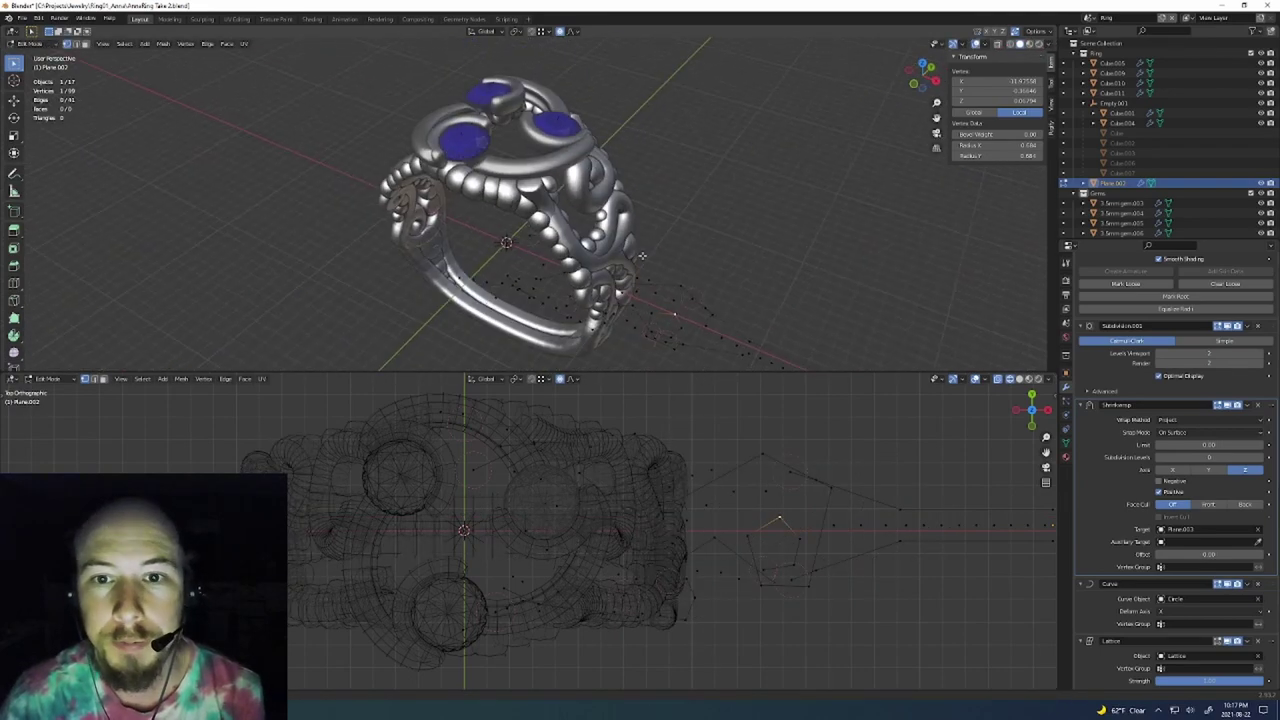
Return to object mode, select the ring band, and show the Construction collection's helper objects
key(Tab)
click(703, 223)
middle_drag(688, 240, 605, 208)
click(591, 181)
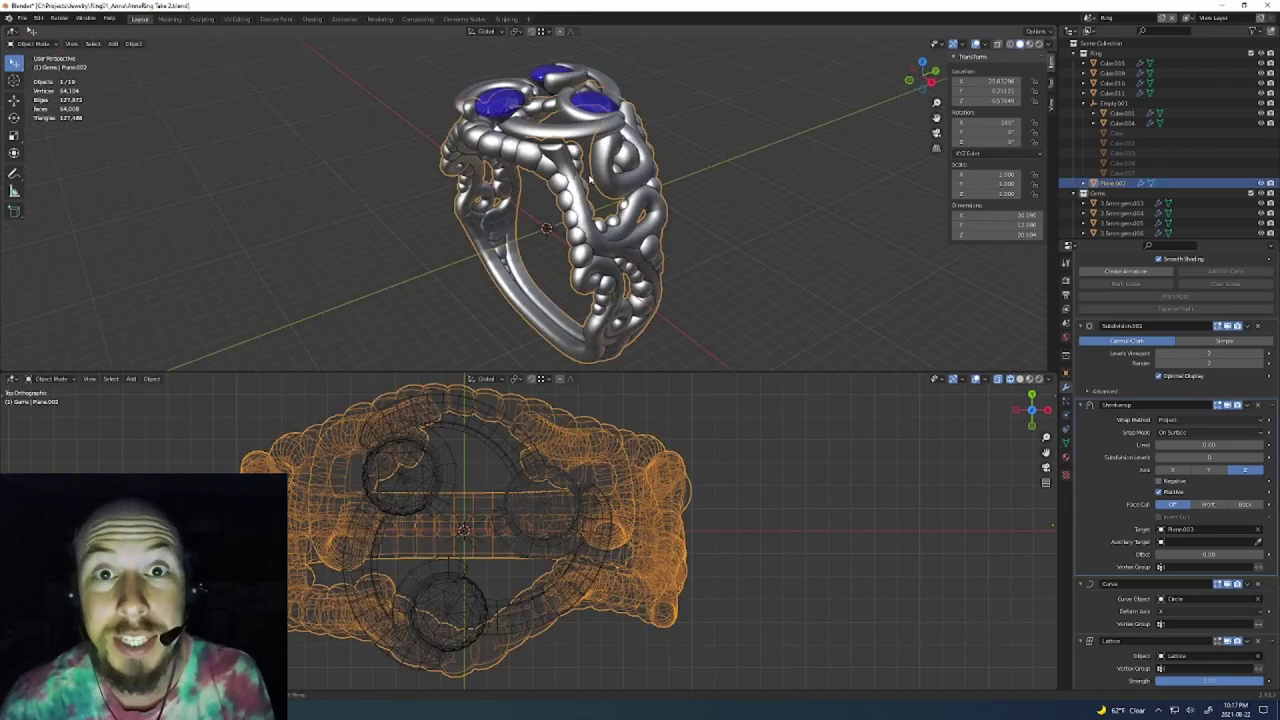
scroll(1130, 157, down, 5)
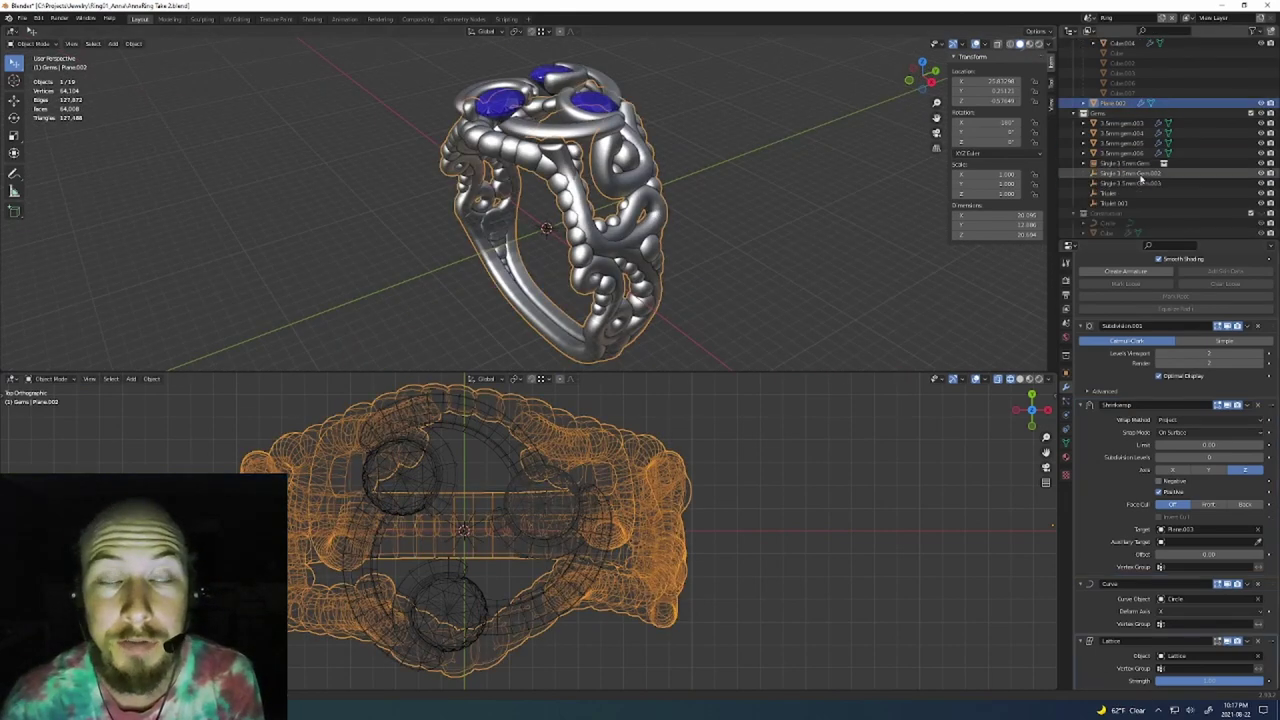
scroll(1130, 157, down, 4)
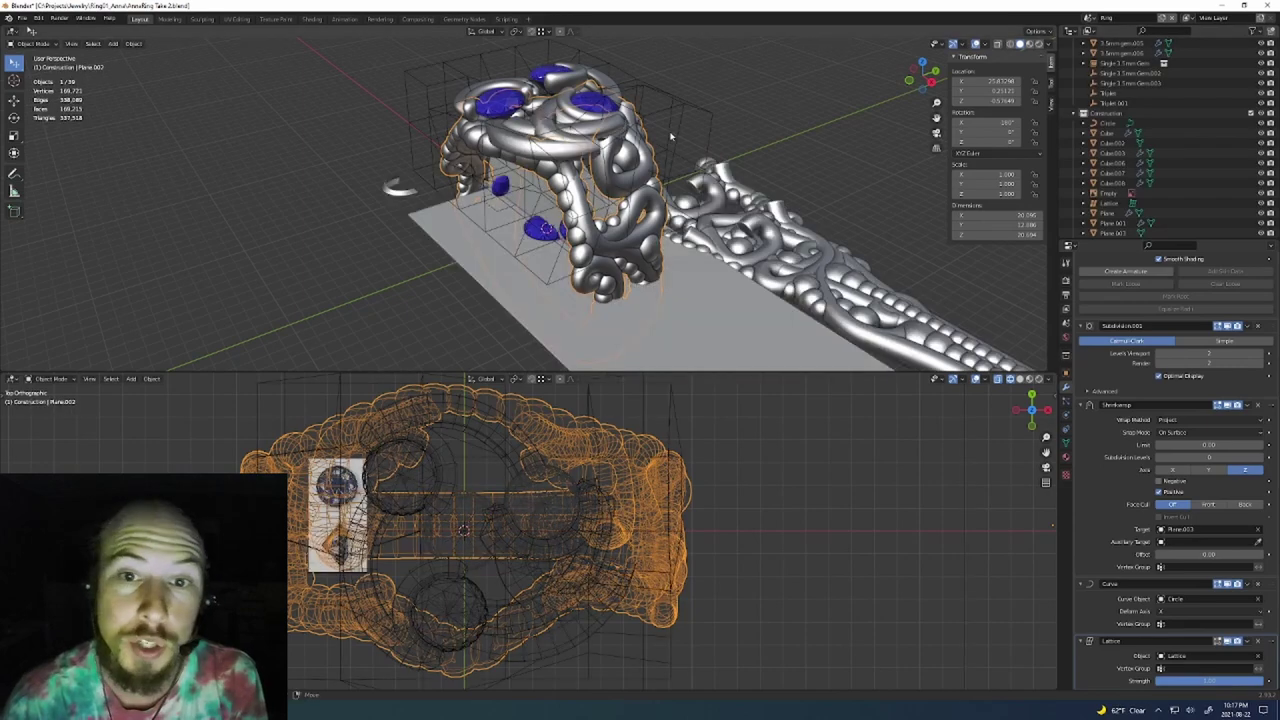
Select the lattice enclosing the top of the ring and try moving it
click(705, 160)
middle_drag(705, 160, 510, 147)
key(g)
right_click(720, 164)
key(g)
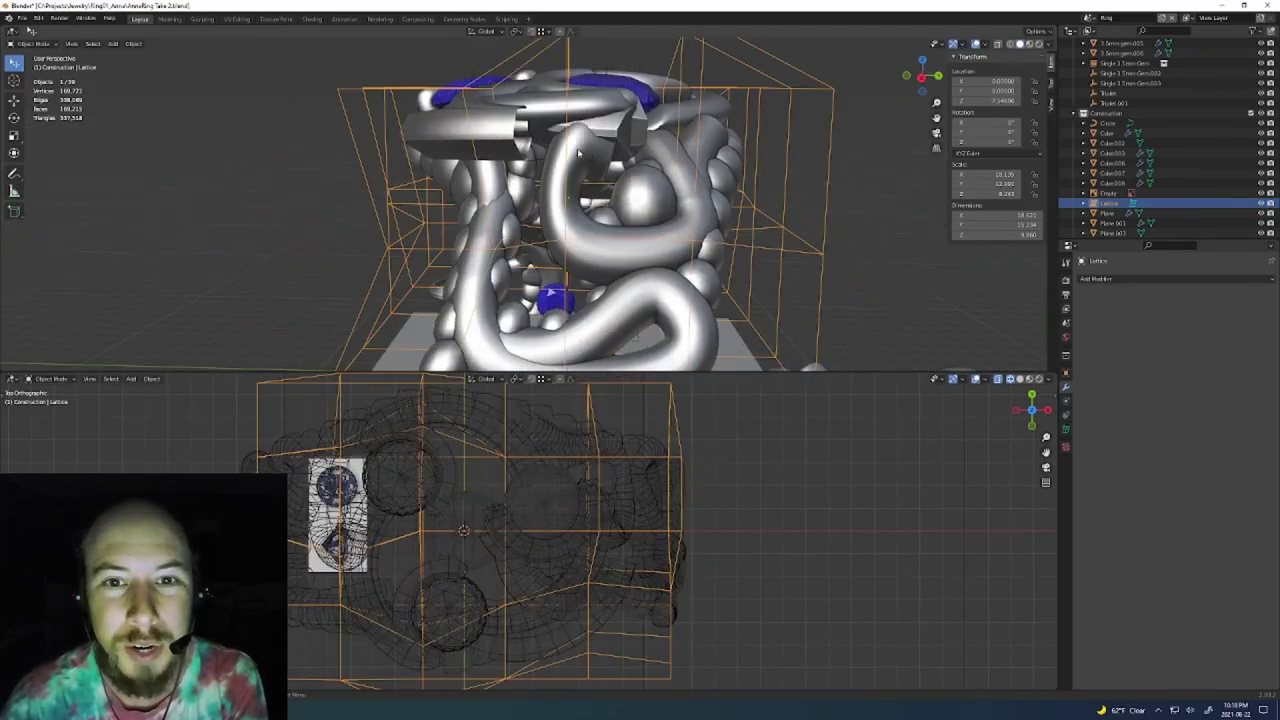
middle_drag(620, 145, 721, 102)
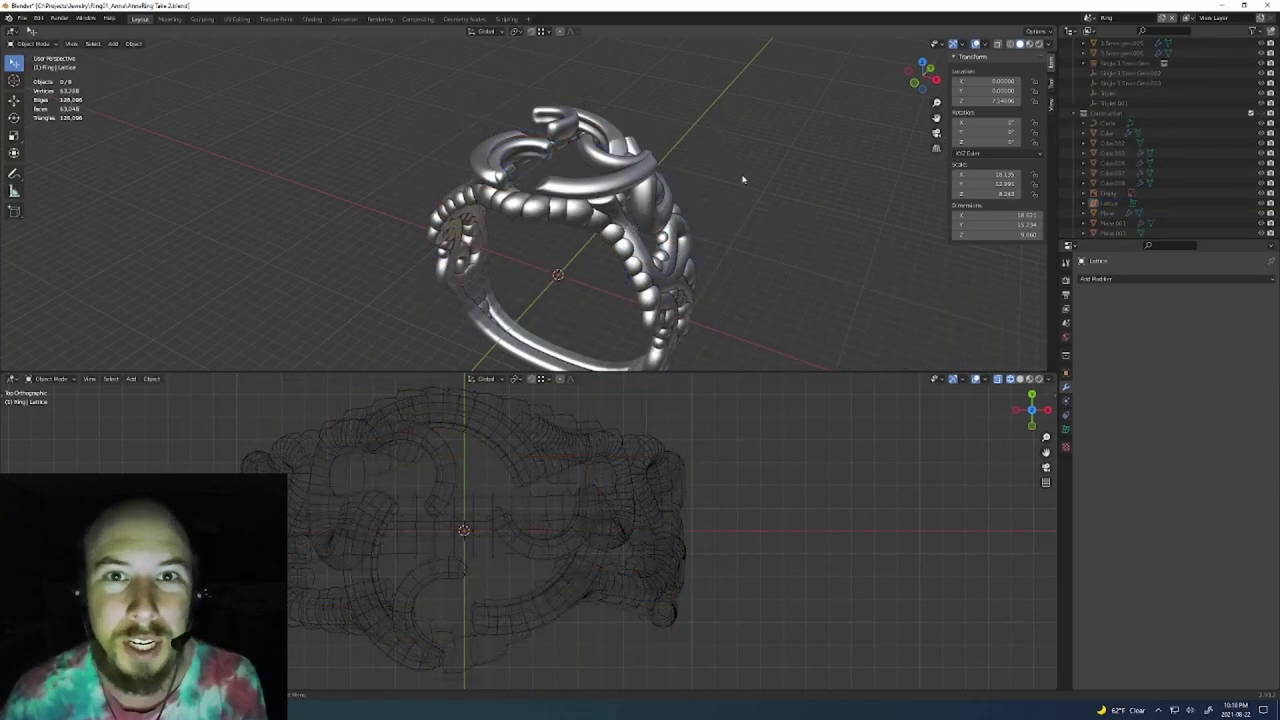